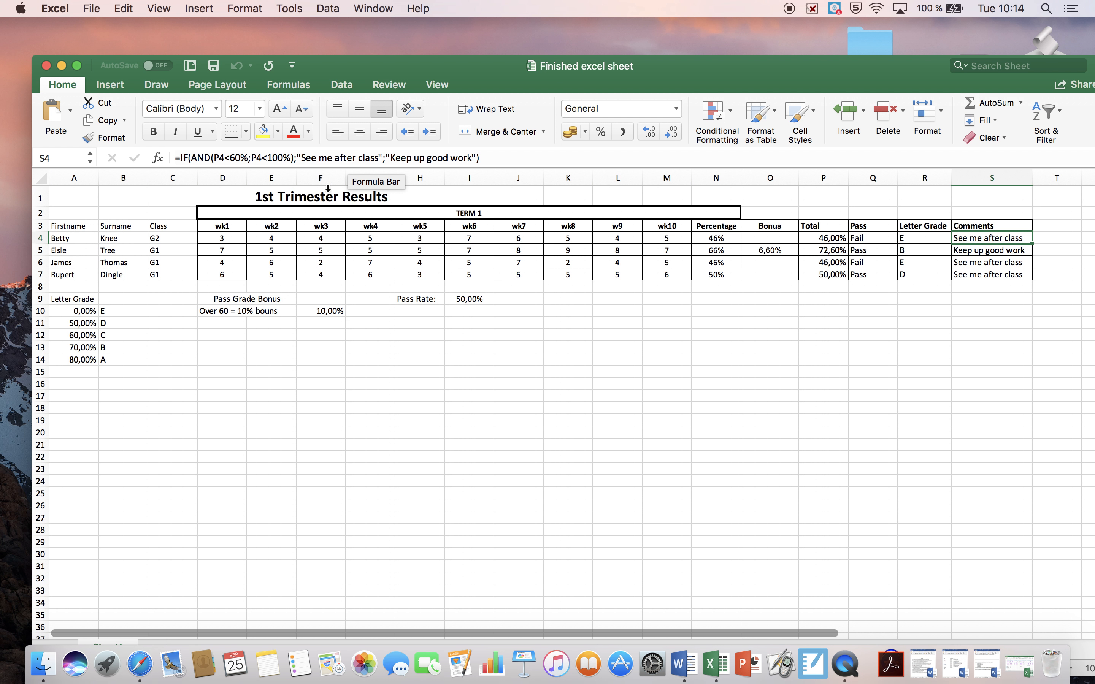
# Review the existing formulas in the first student's Total, Pass and Letter Grade cells in row 4
pyautogui.click(926, 242)
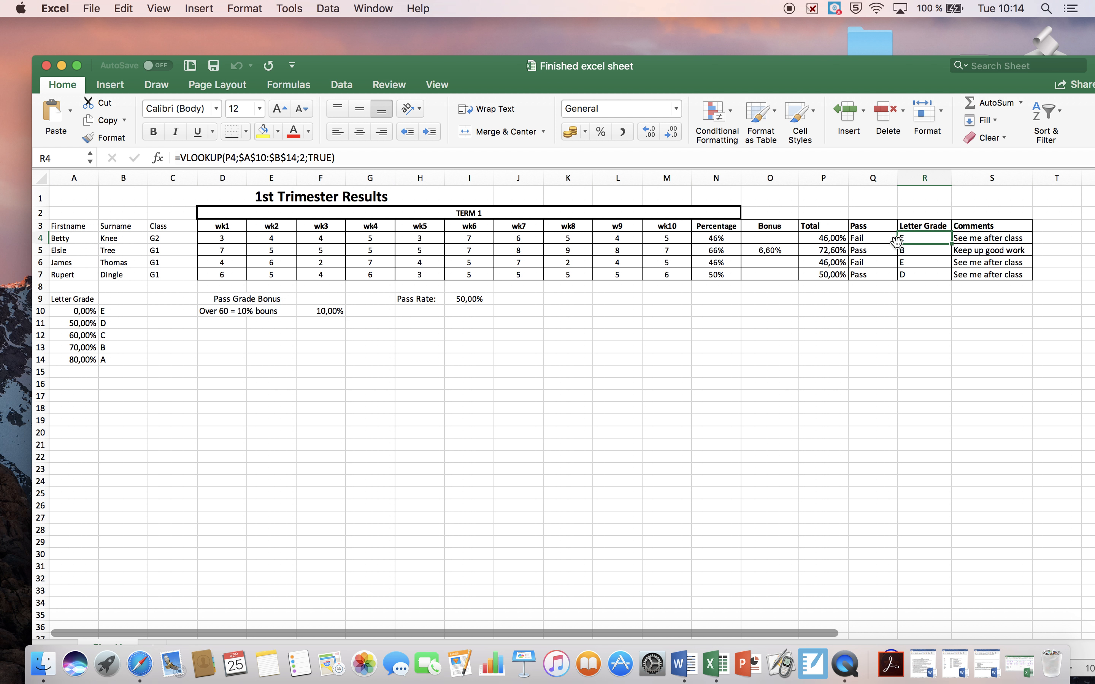
pyautogui.click(878, 239)
pyautogui.click(842, 240)
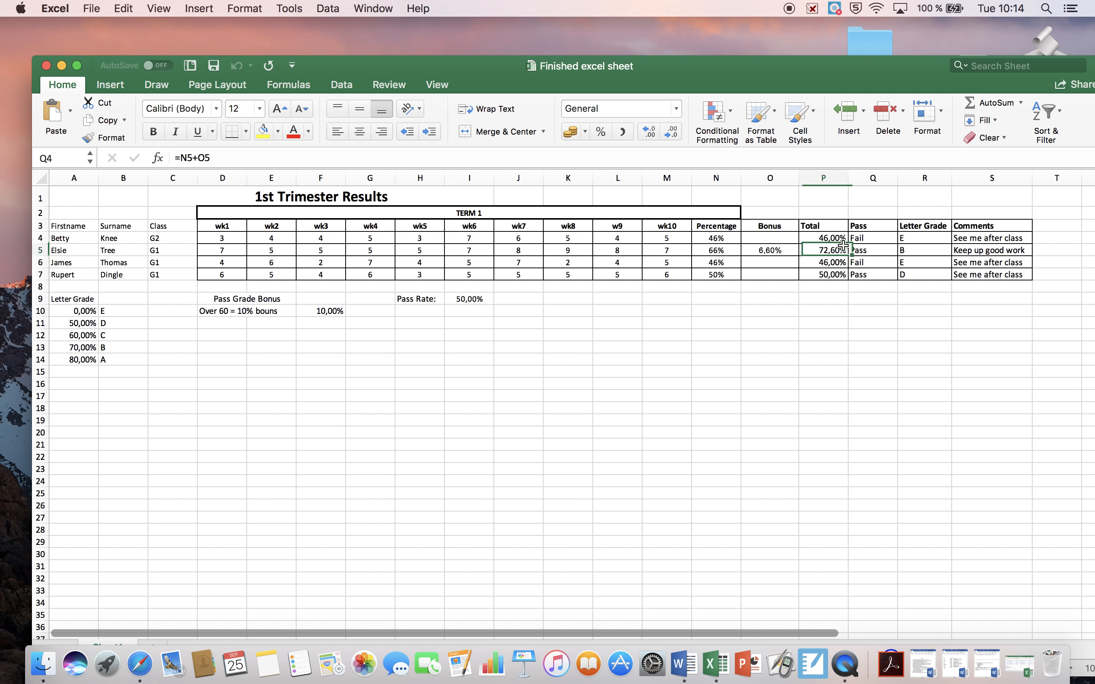
pyautogui.click(894, 239)
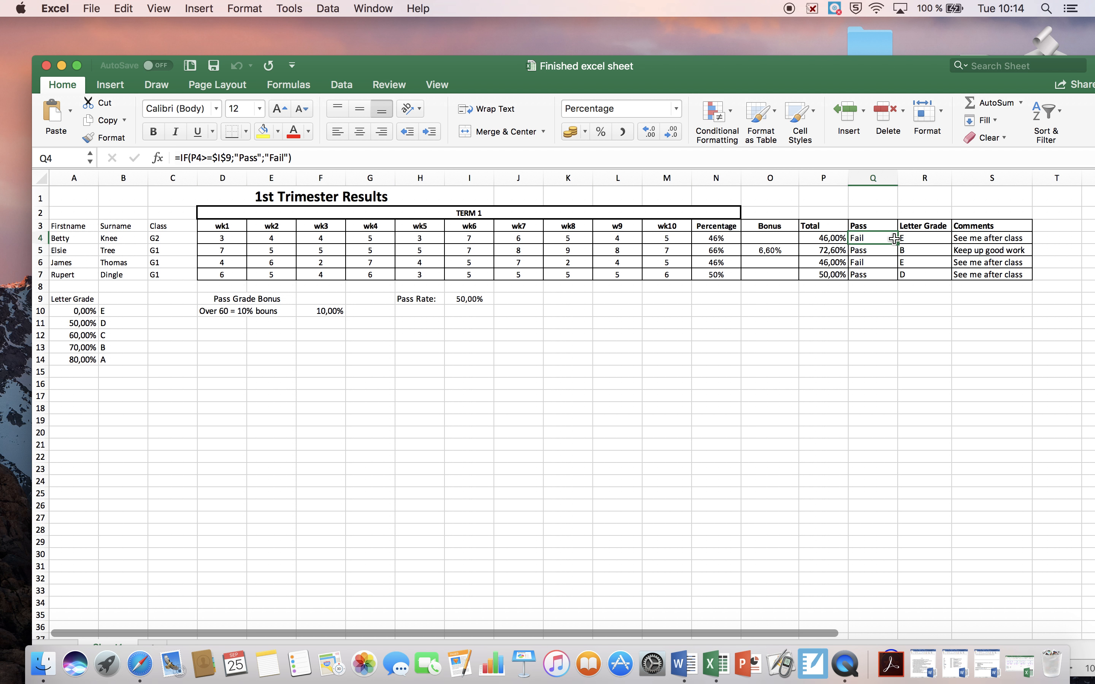
pyautogui.click(942, 243)
pyautogui.click(886, 242)
pyautogui.click(920, 237)
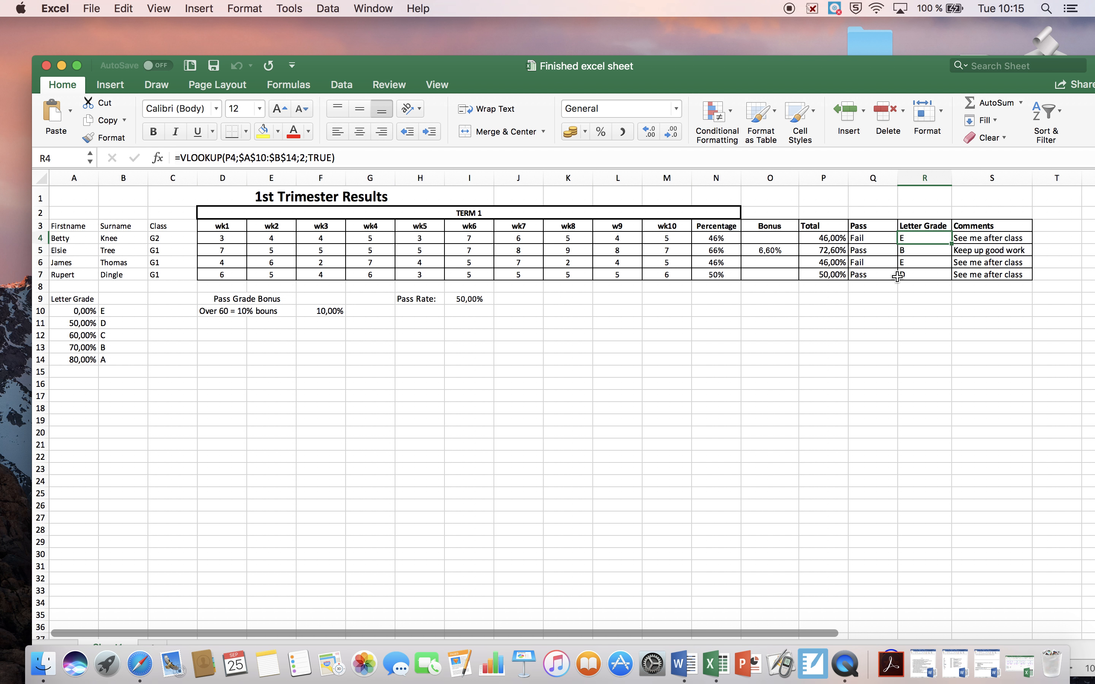
# Clear the existing Letter Grade formulas from cells R4 to R7
pyautogui.click(943, 278)
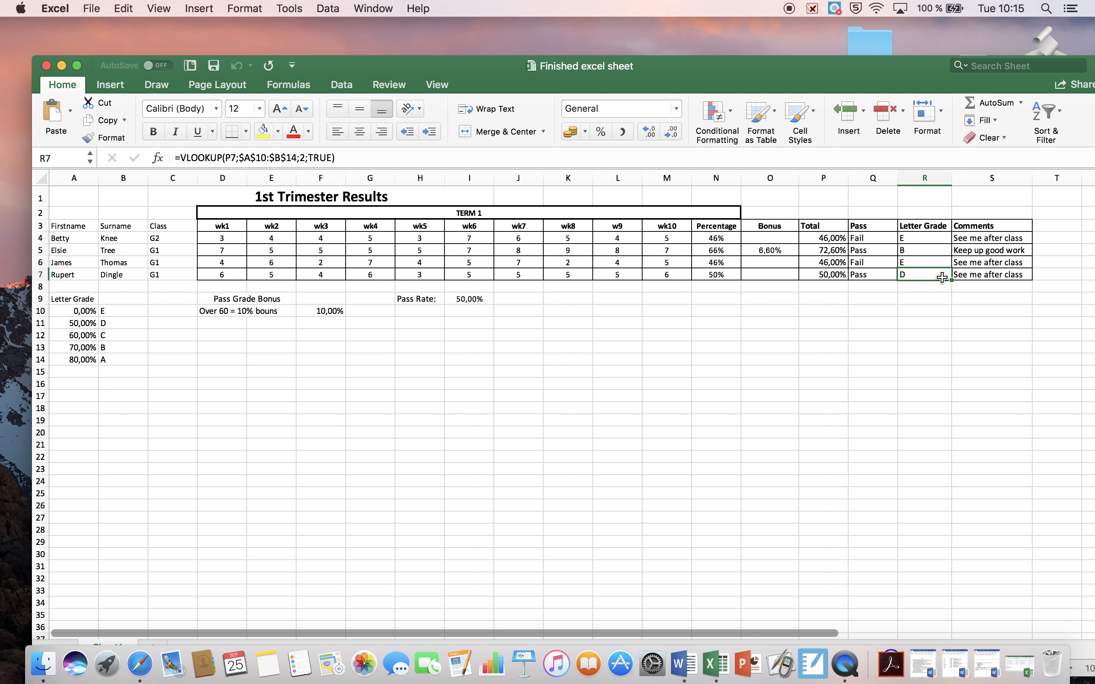
pyautogui.press('Delete')
pyautogui.click(933, 265)
pyautogui.press('Delete')
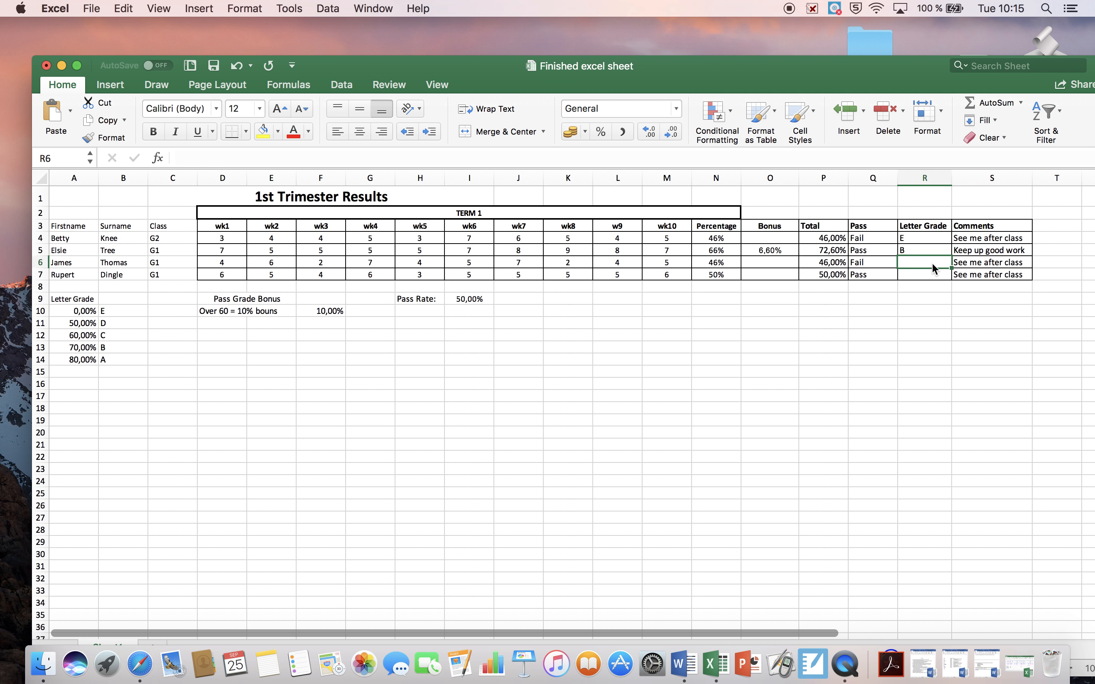
pyautogui.click(924, 251)
pyautogui.press('Delete')
pyautogui.click(926, 241)
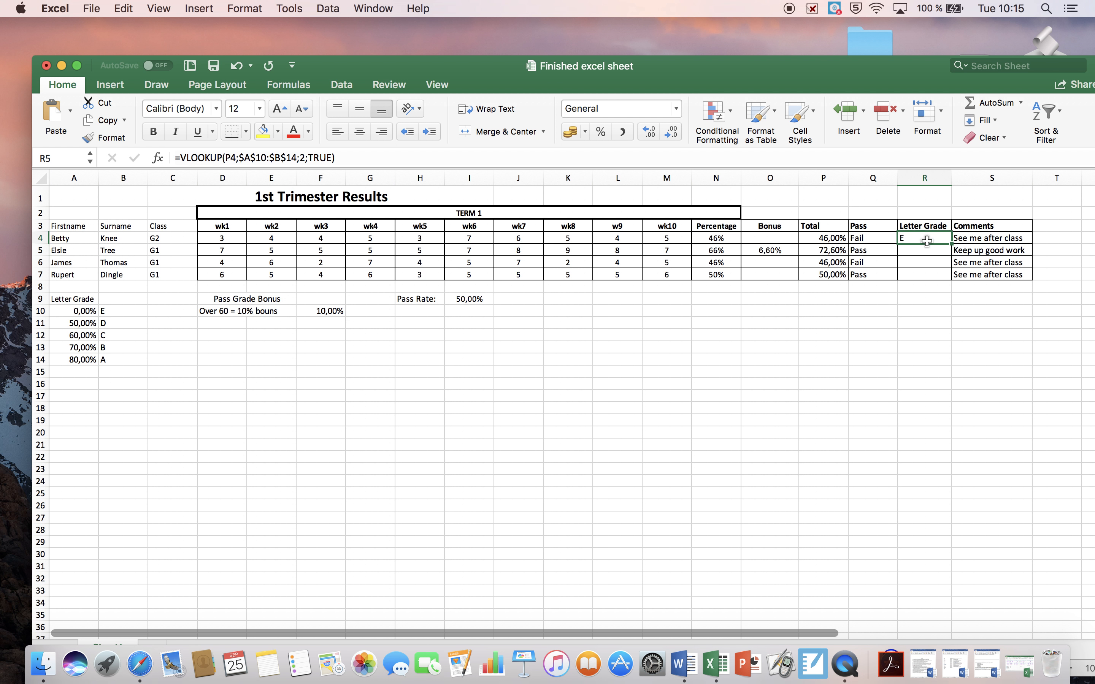
pyautogui.press('Delete')
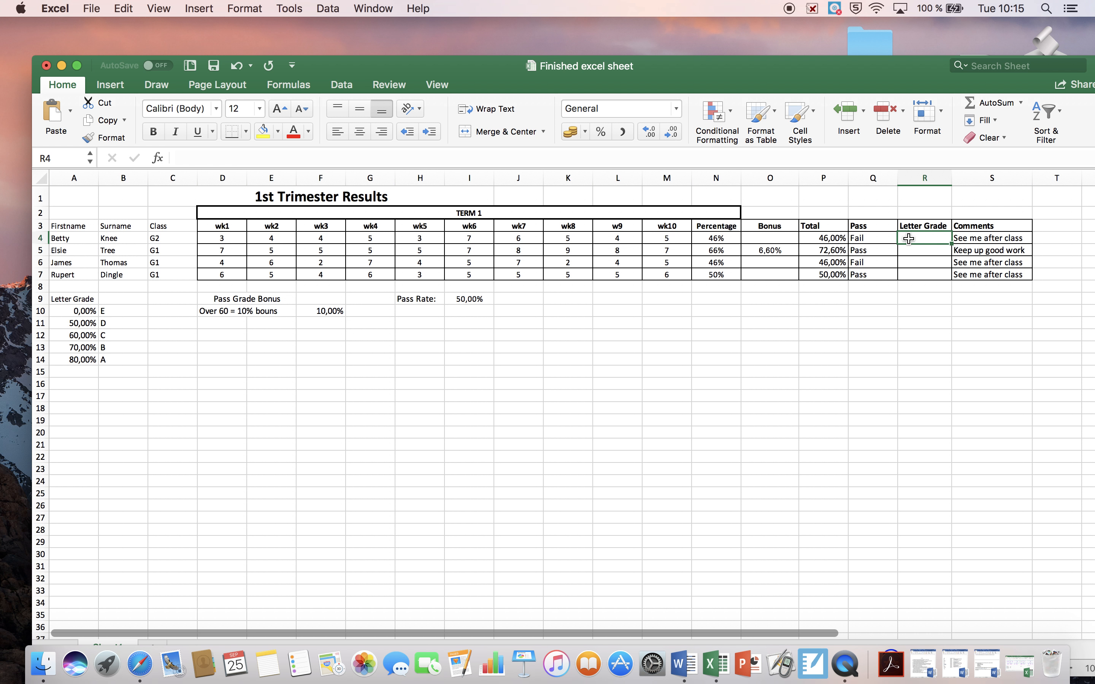
# Begin a VLOOKUP formula in R4 with the student's total in P4 as the lookup value
pyautogui.write('=')
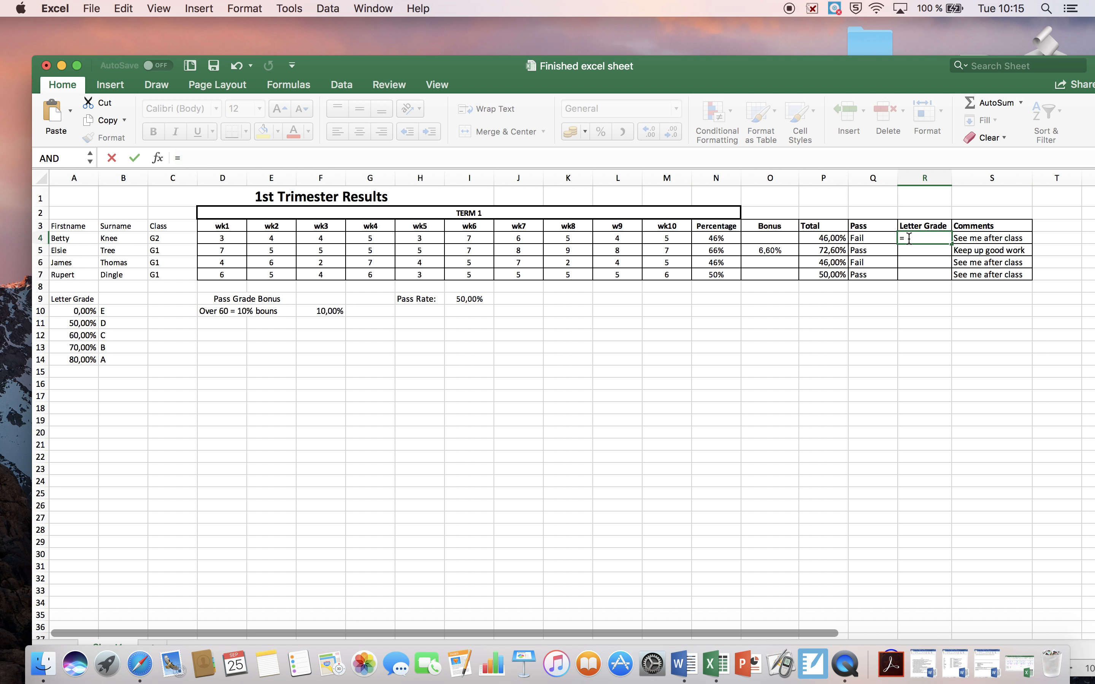
pyautogui.write('VLOOK')
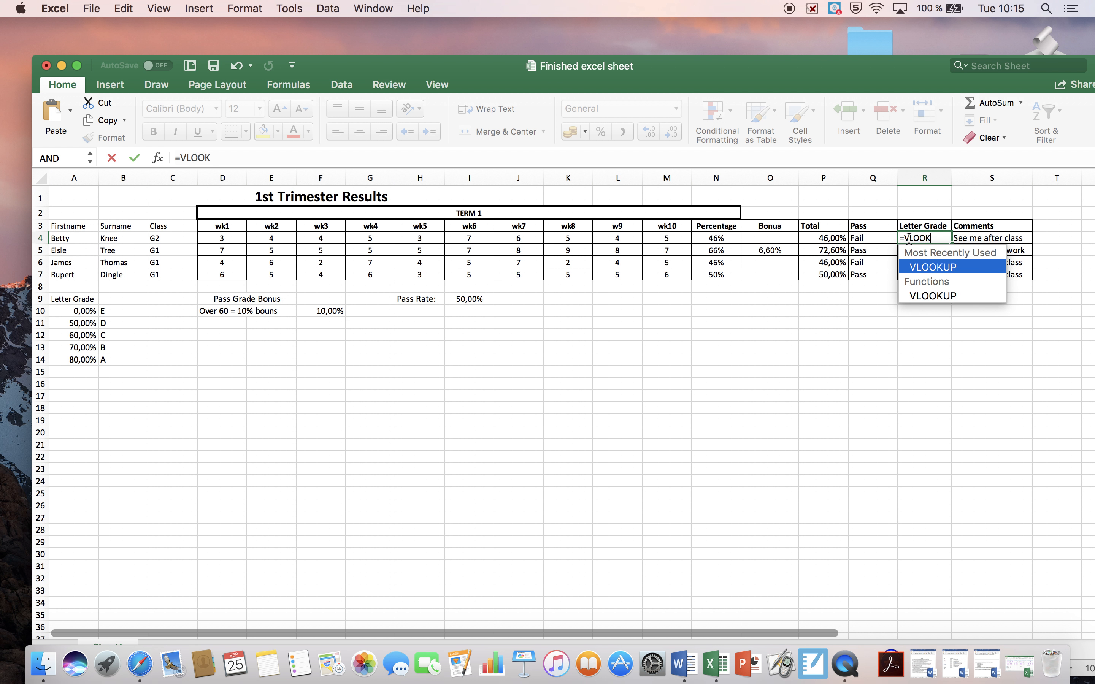
pyautogui.write('UP')
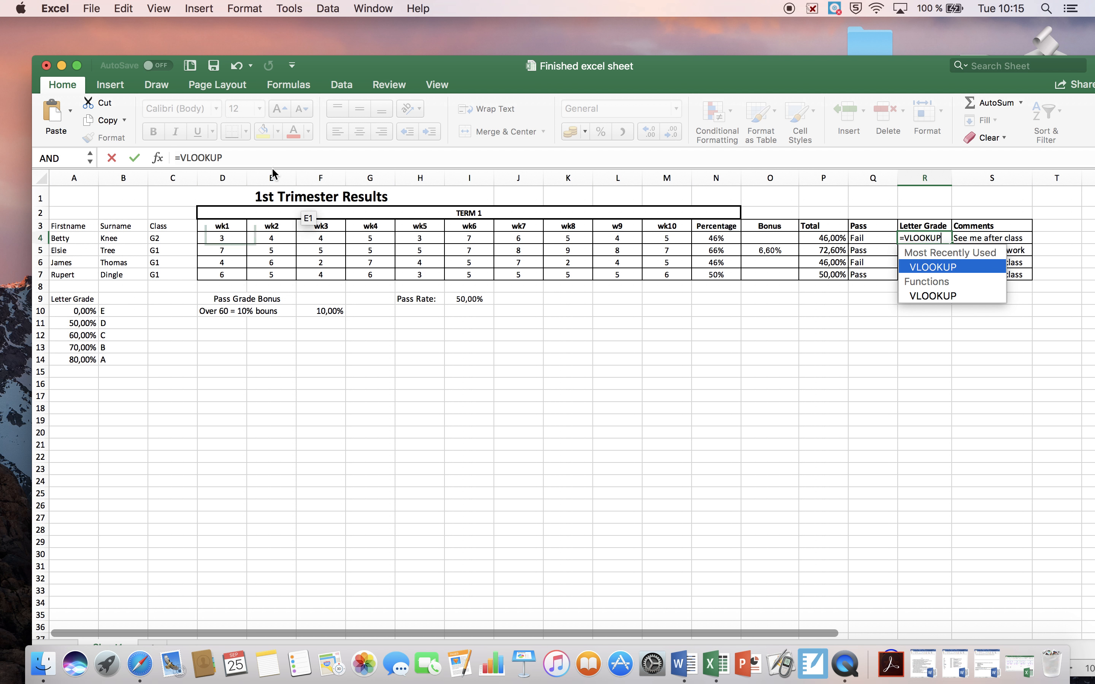
pyautogui.click(252, 162)
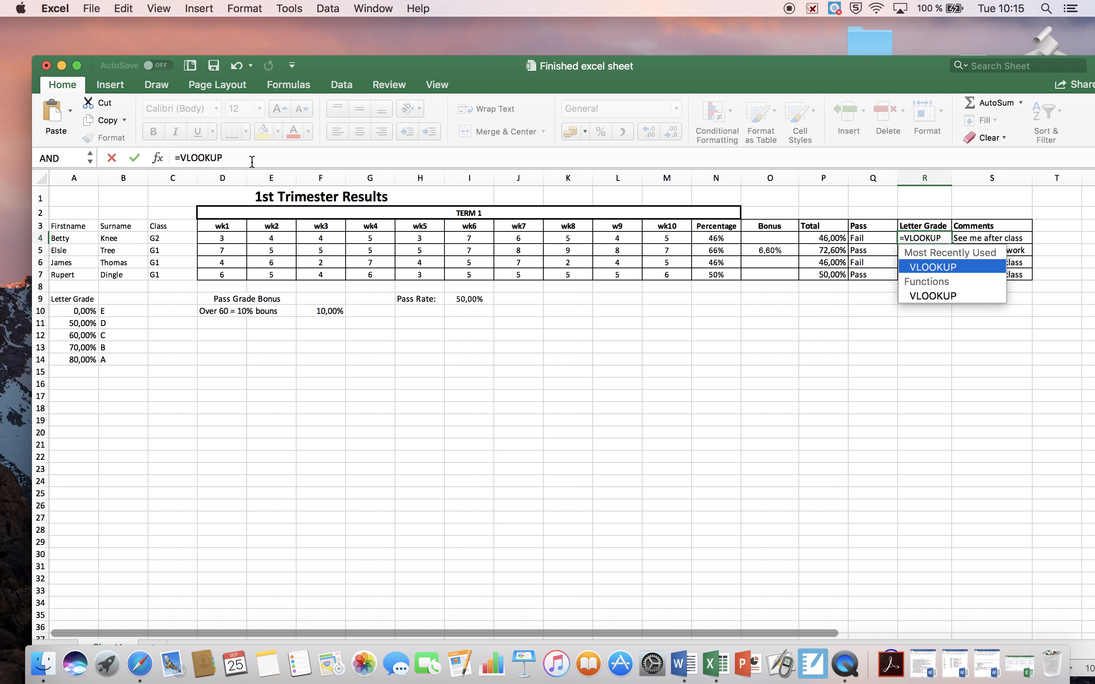
pyautogui.write('(')
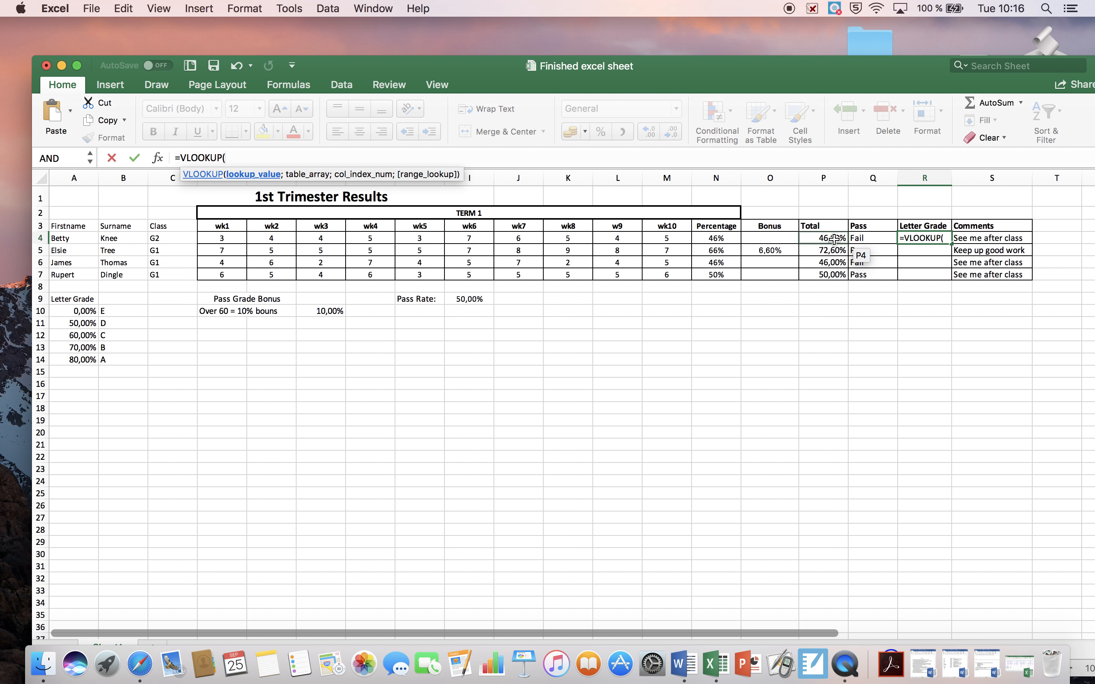
pyautogui.write('P4')
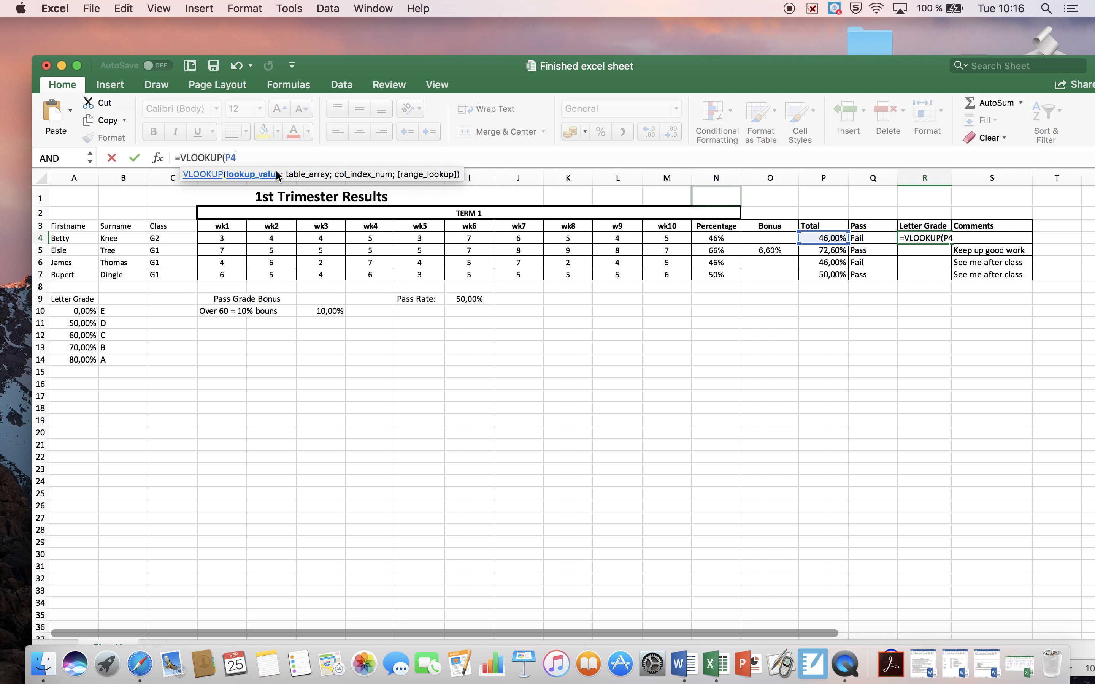
# Add the letter grade table A10:B14 as the VLOOKUP table array, made absolute as $A$10:$B$14
pyautogui.write(';')
pyautogui.moveTo(85, 313); pyautogui.dragTo(109, 354)
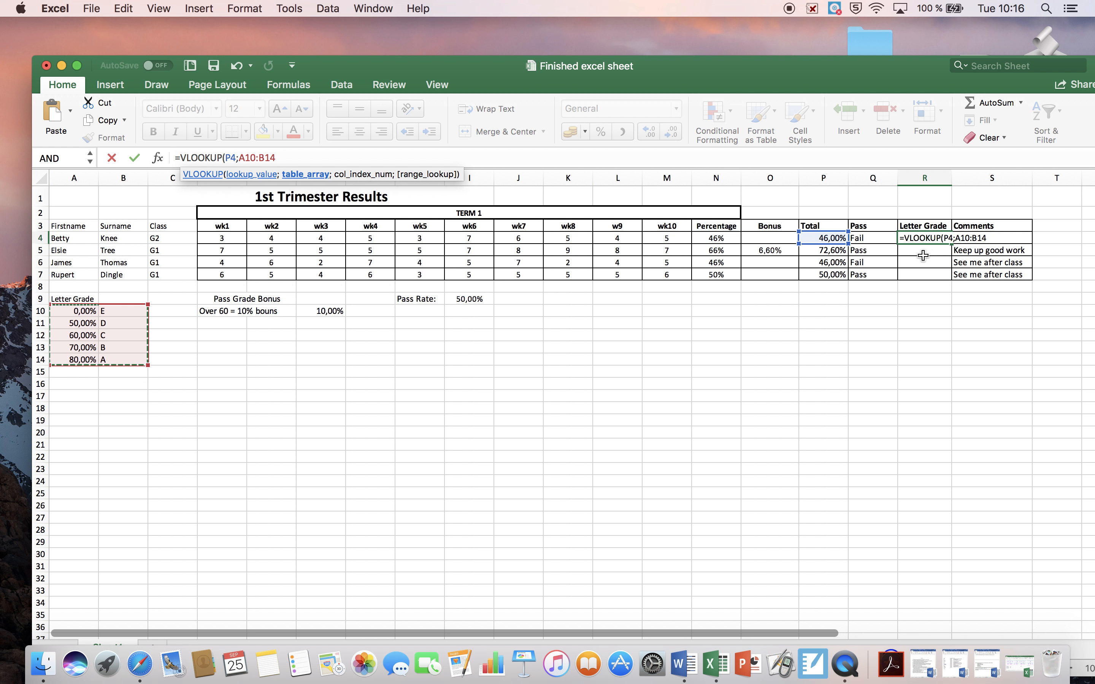
pyautogui.click(241, 161)
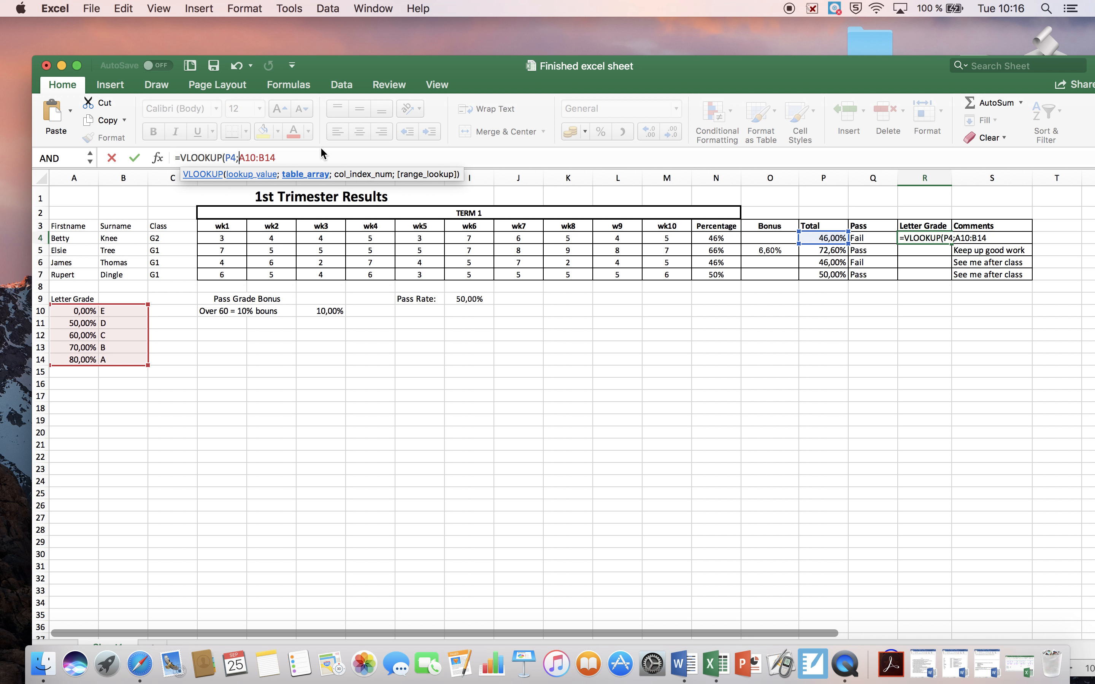
pyautogui.write('$')
pyautogui.click(249, 158)
pyautogui.write('$A')
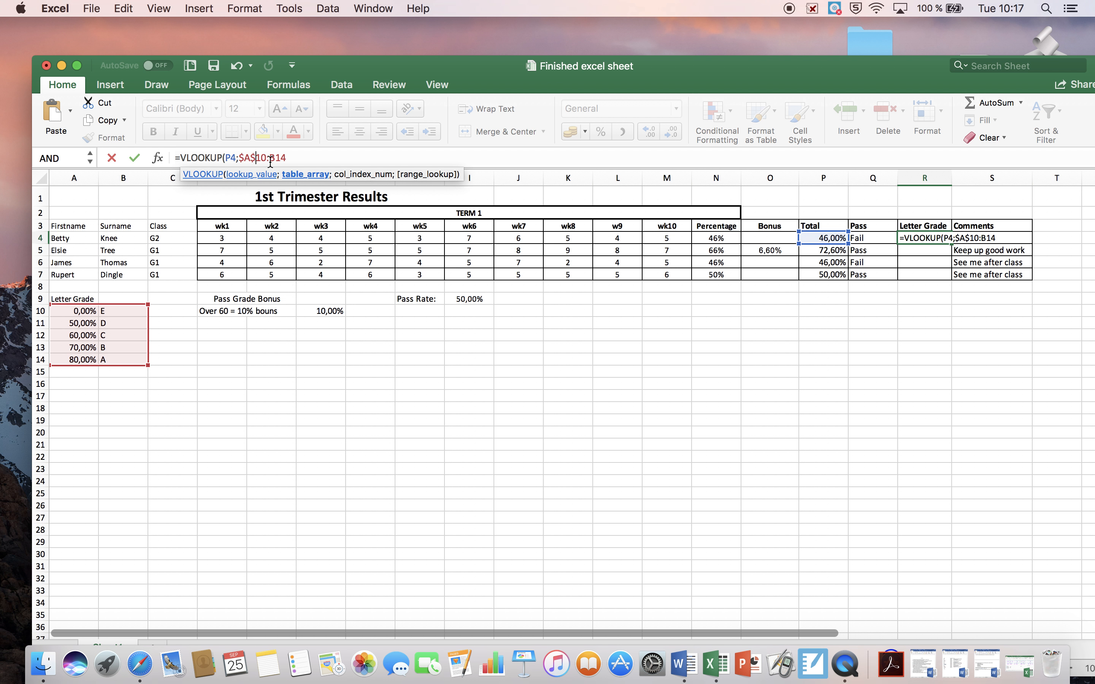
pyautogui.write('$10:$B$')
pyautogui.click(297, 161)
pyautogui.write(';é')
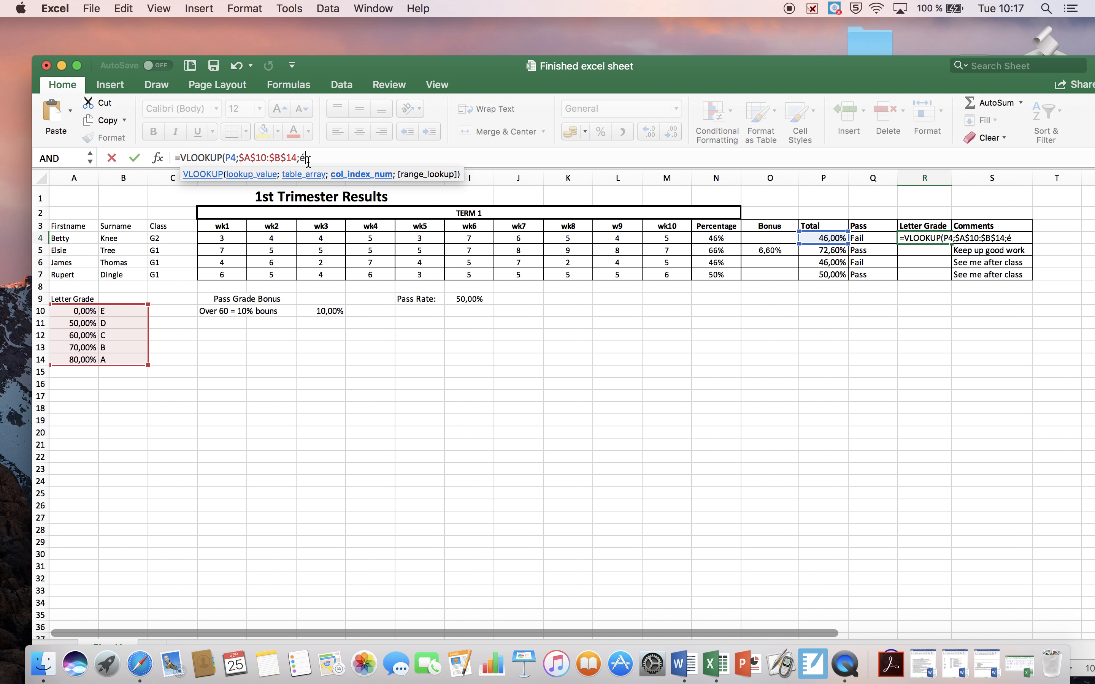
# Complete the R4 VLOOKUP with column index 2 and range lookup TRUE, and fill it down to R7
pyautogui.press('BackSpace')
pyautogui.write('2;')
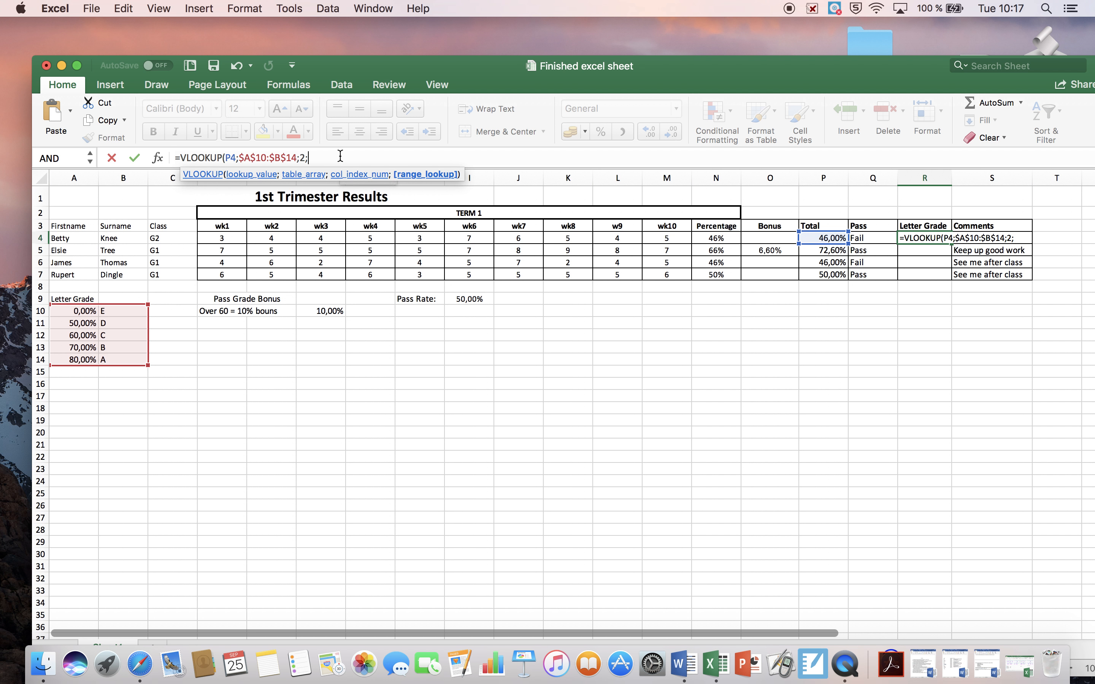
pyautogui.write('True')
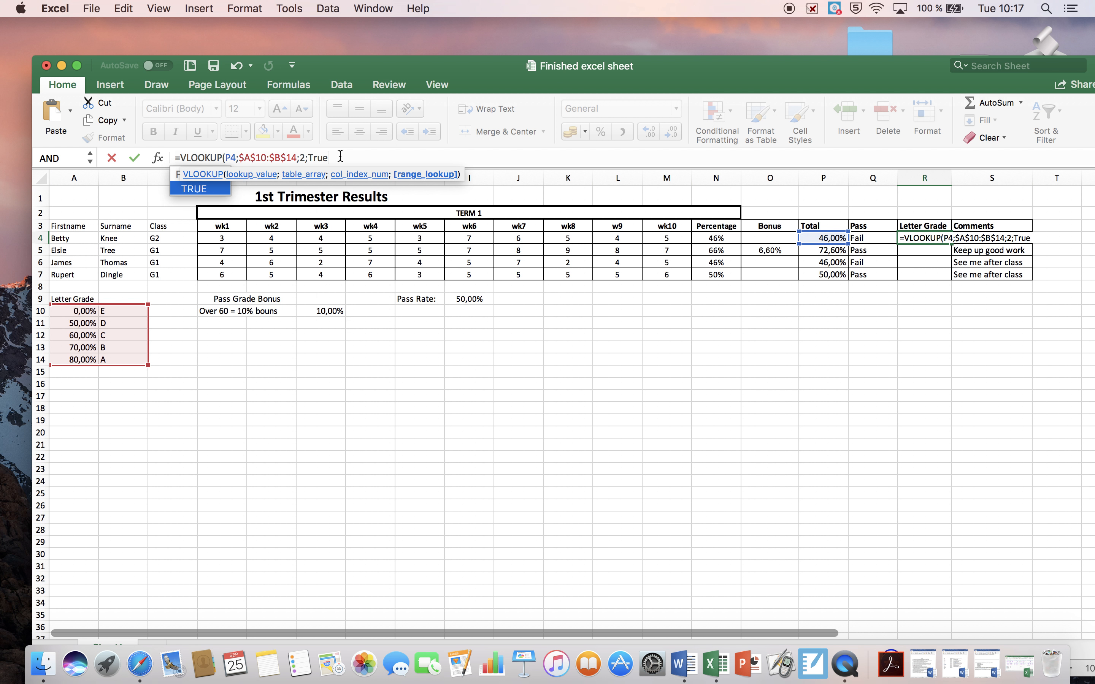
pyautogui.write(')')
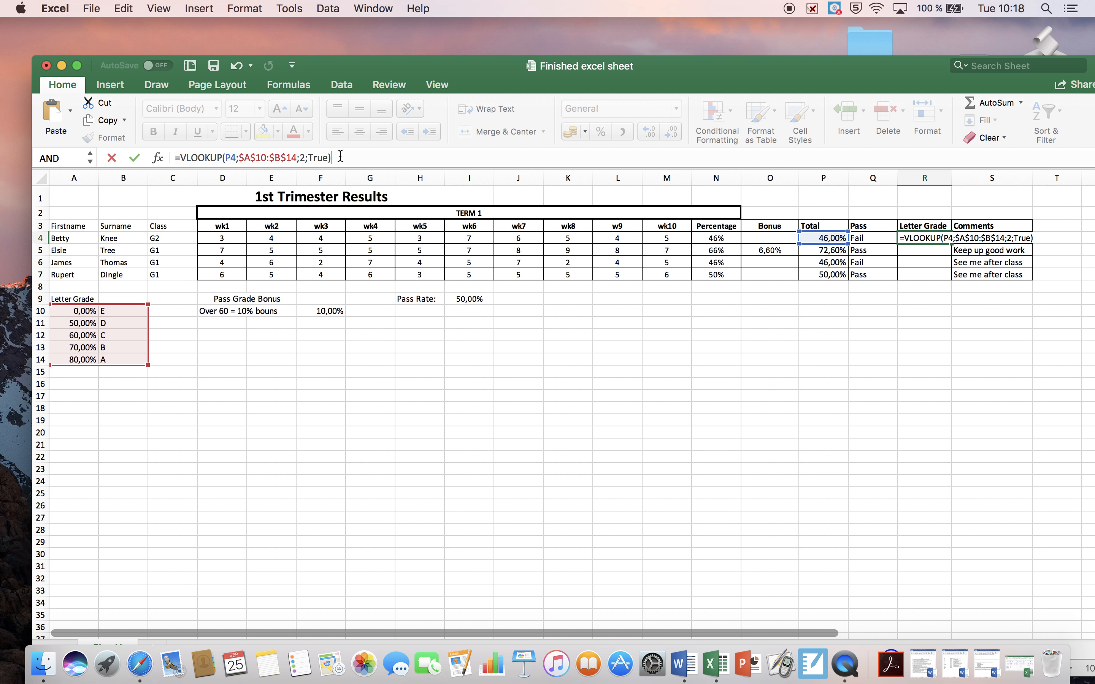
pyautogui.press('Return')
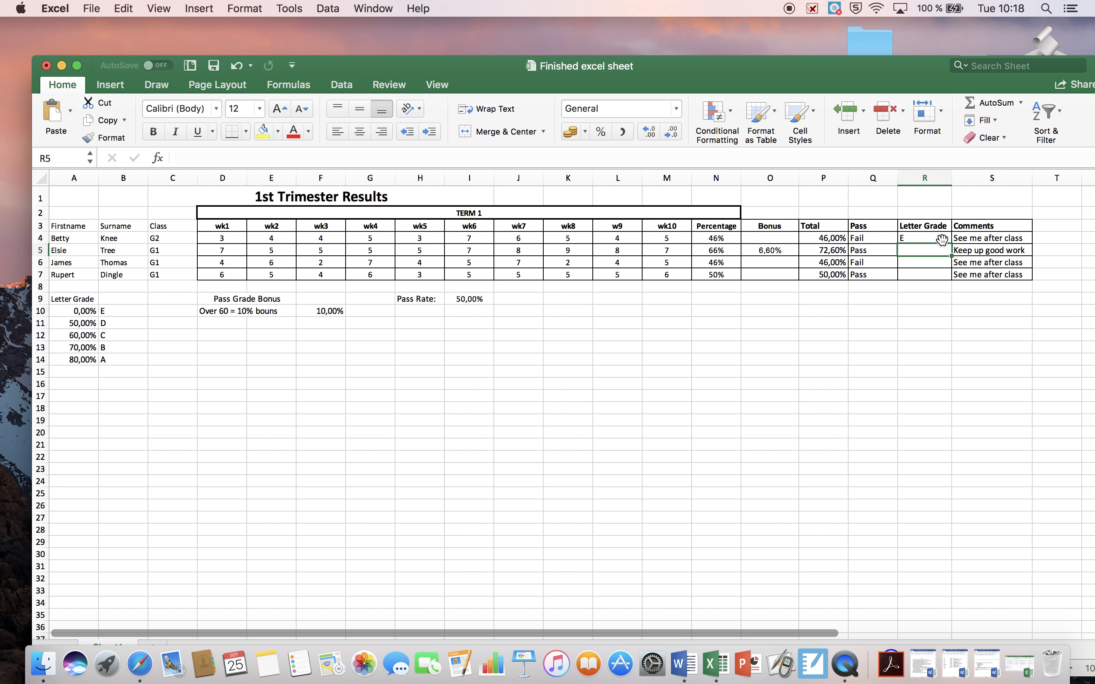
pyautogui.click(942, 240)
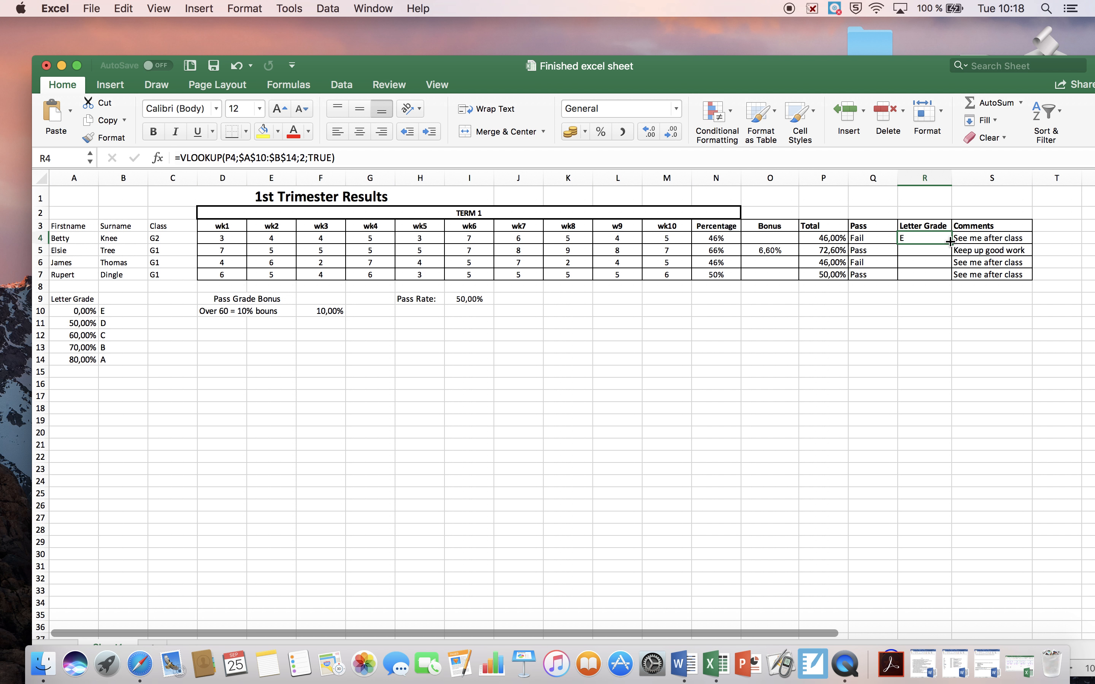
pyautogui.moveTo(950, 242); pyautogui.dragTo(950, 276)
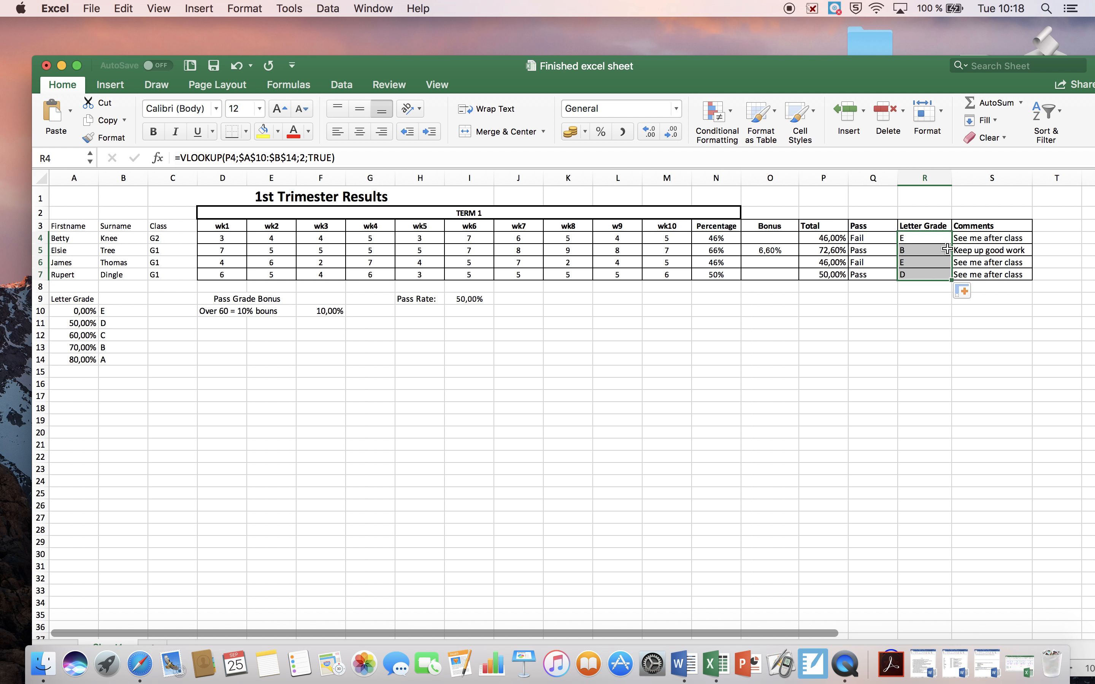
# Clear the existing Comments formulas from cells S4 to S7
pyautogui.click(997, 239)
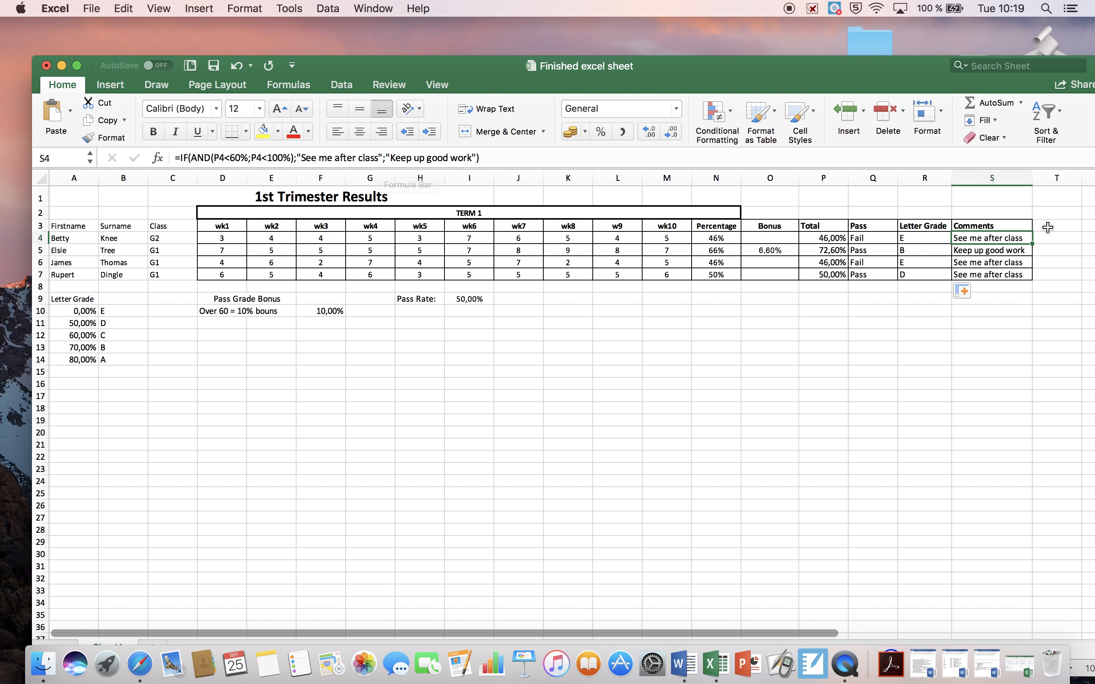
pyautogui.click(1026, 270)
pyautogui.moveTo(1026, 271); pyautogui.dragTo(1028, 262)
pyautogui.press('Delete')
pyautogui.click(1027, 252)
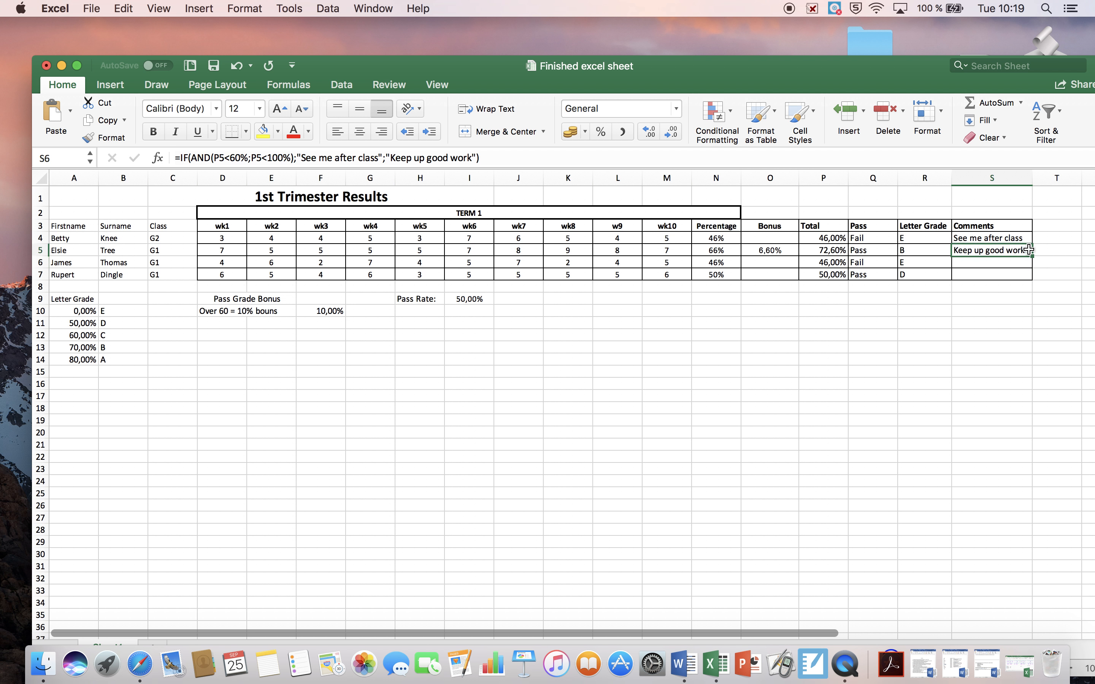
pyautogui.press('Delete')
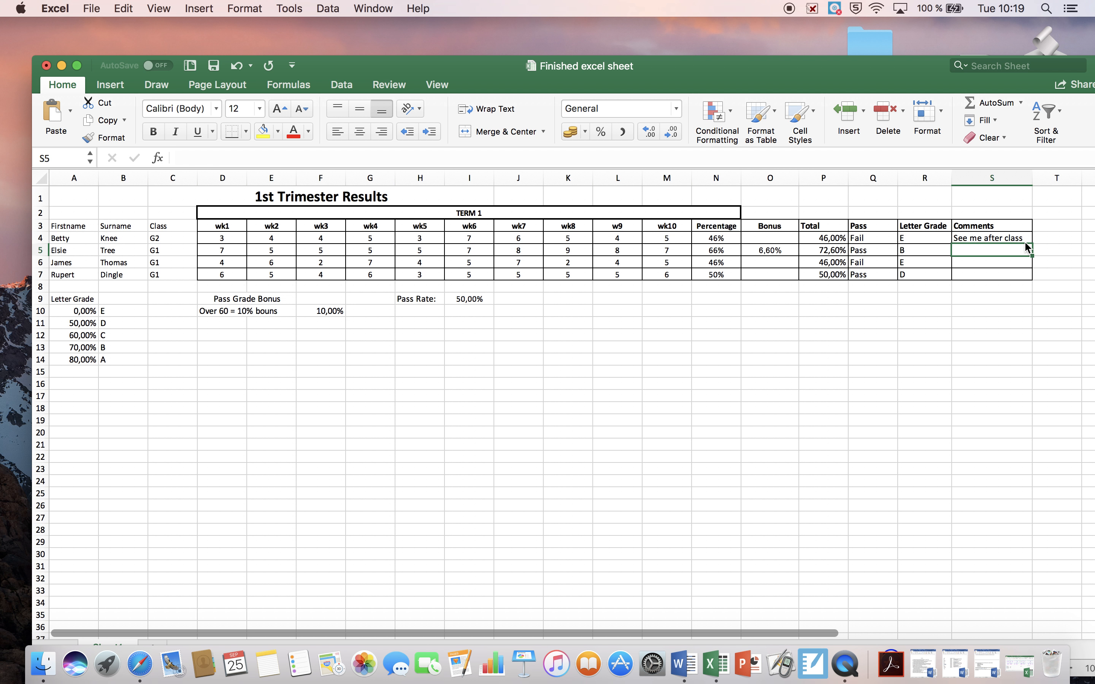
pyautogui.click(1026, 238)
pyautogui.press('Delete')
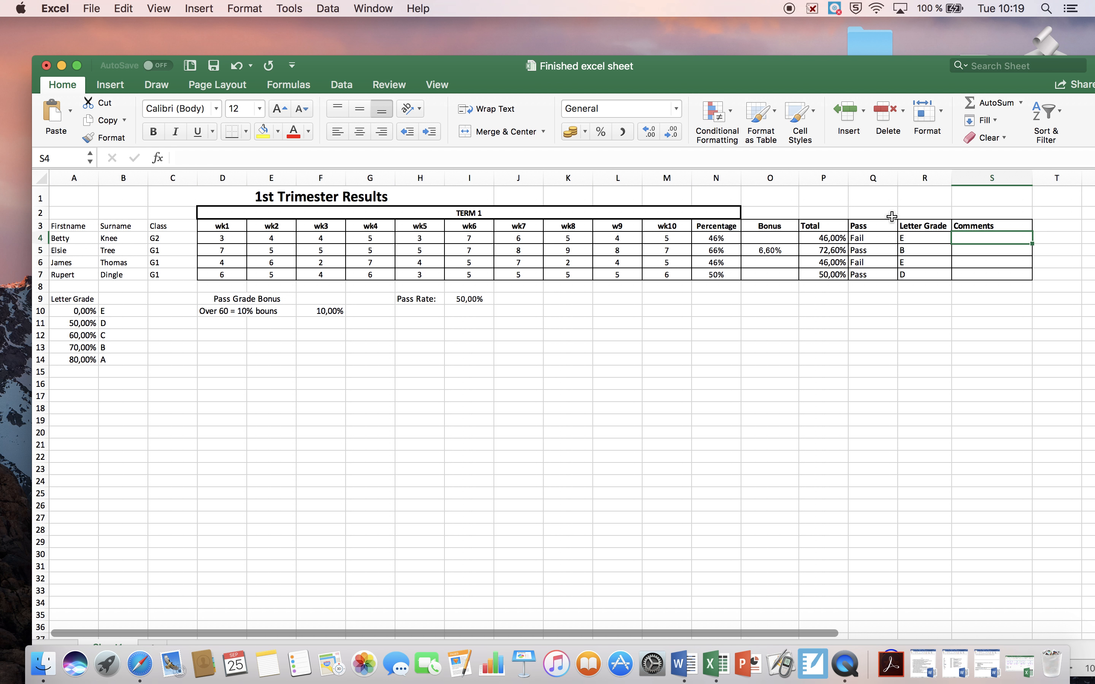
# Begin a formula in S4 with an AND function nested inside an IF, as =If(and(
pyautogui.click(288, 157)
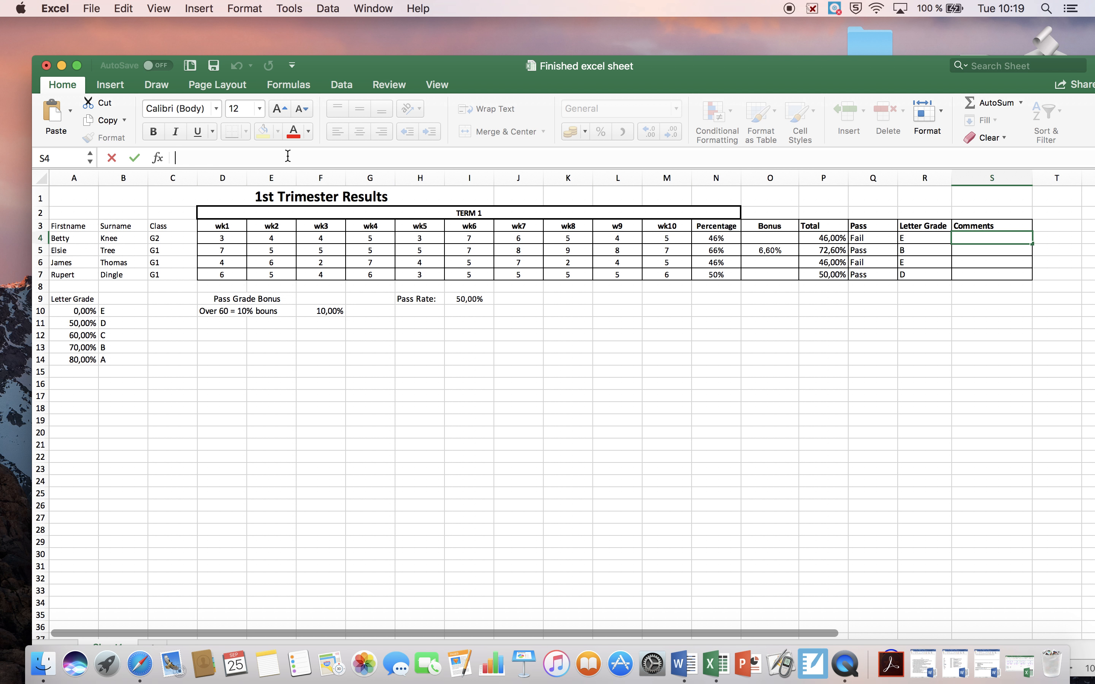
pyautogui.write('If(and(')
pyautogui.click(173, 157)
pyautogui.write('=')
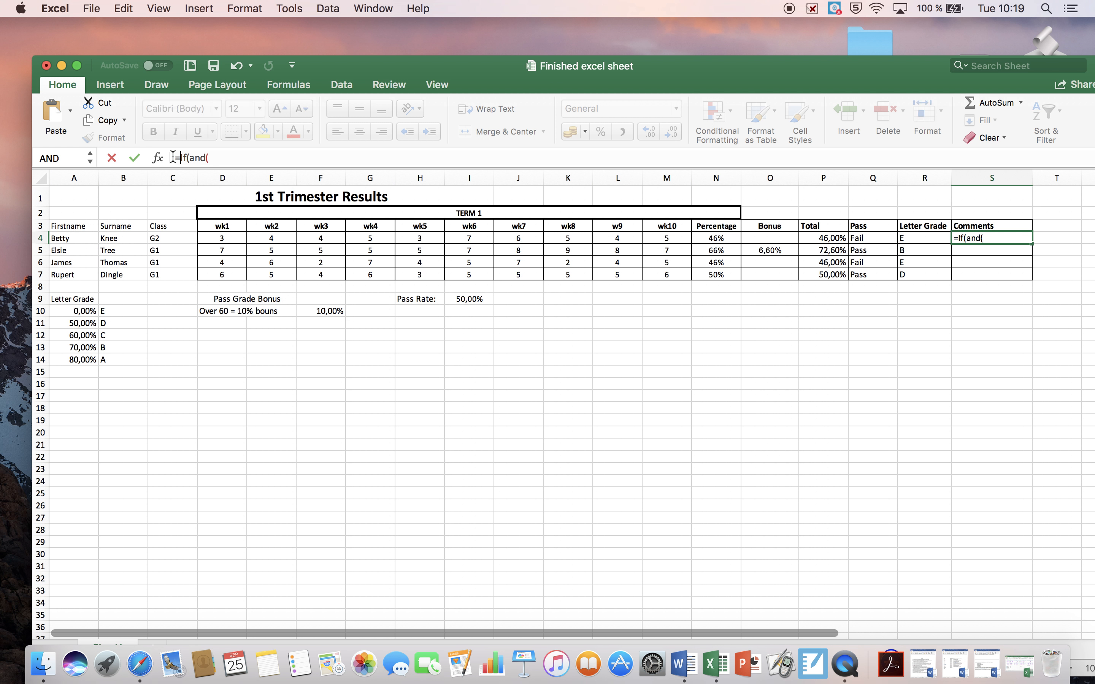
pyautogui.click(218, 157)
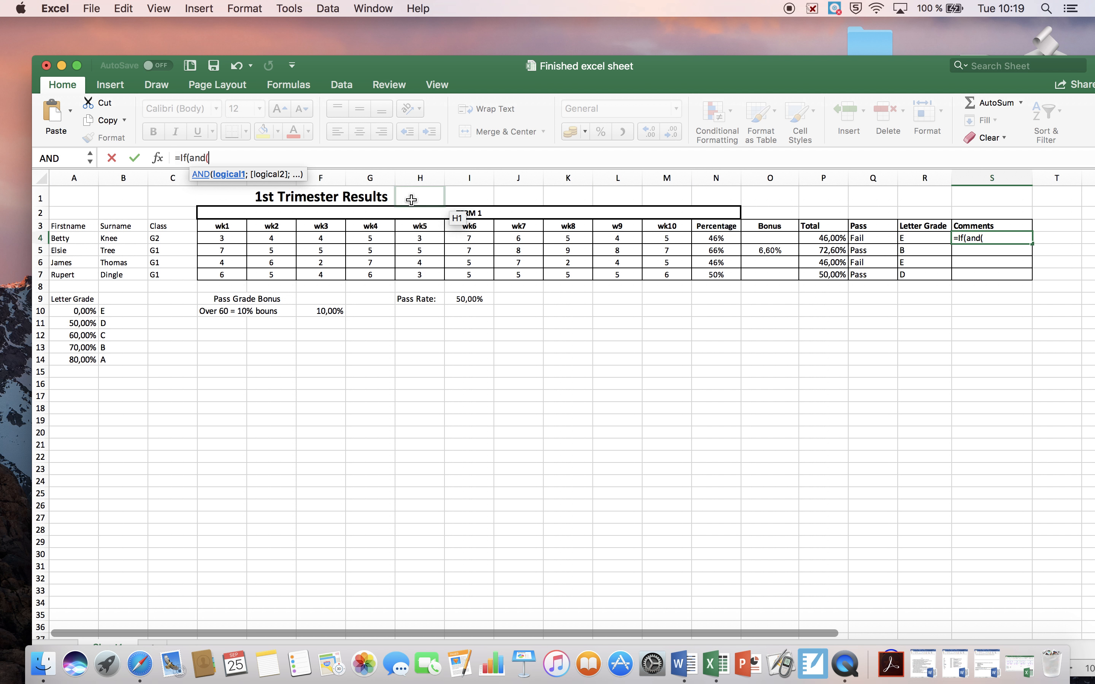
# Enter P4<60% and P4<100% as the two AND conditions in the S4 formula and close the AND bracket
pyautogui.write('P4')
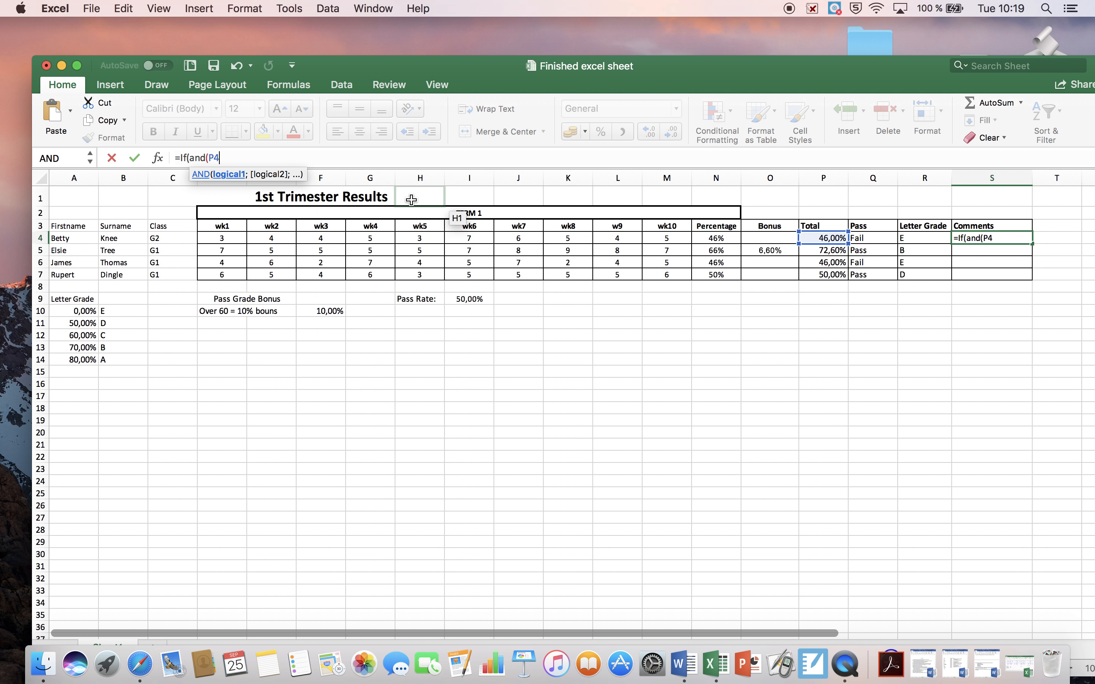
pyautogui.write('<60%;')
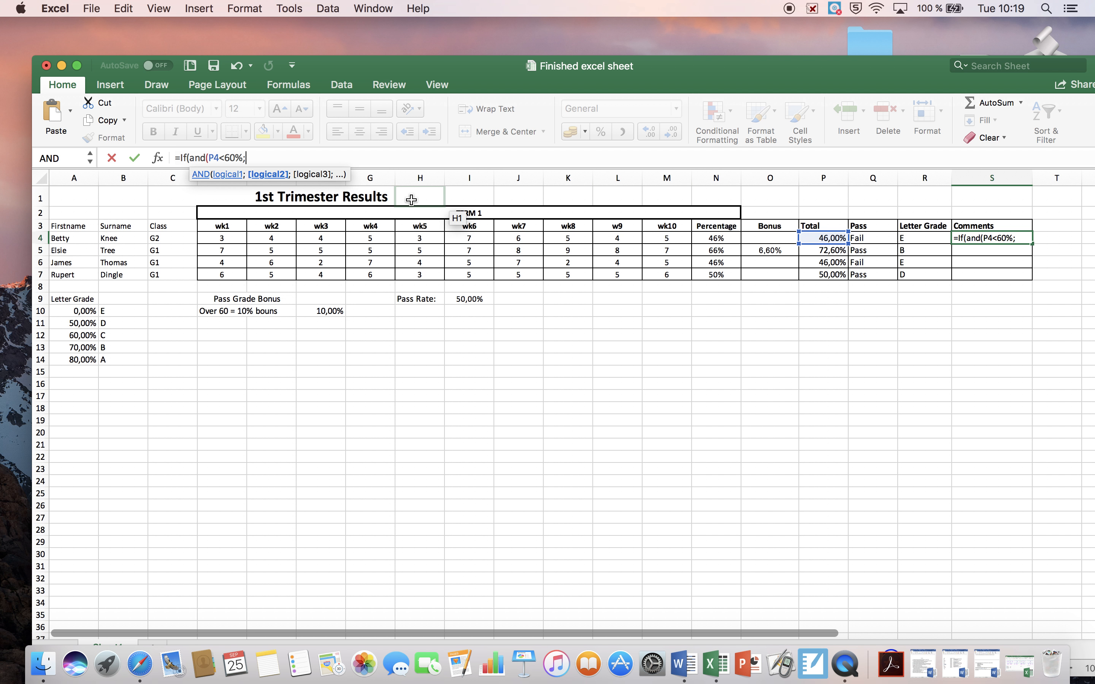
pyautogui.write('P4')
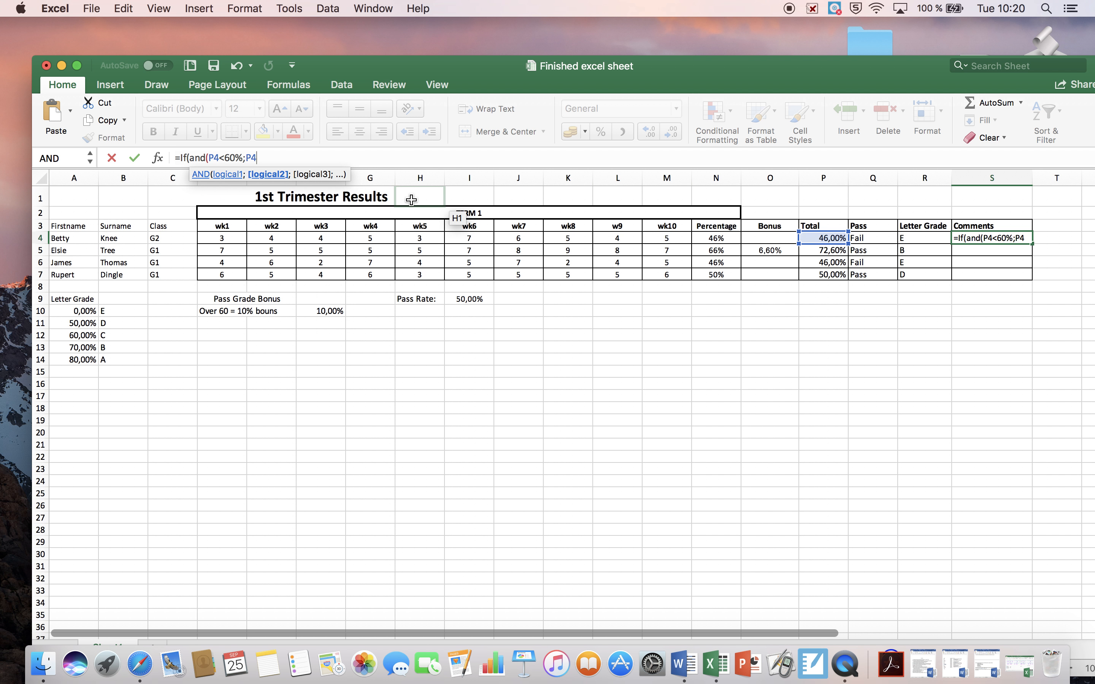
pyautogui.write('<')
pyautogui.write('100')
pyautogui.write('%')
pyautogui.write('"')
pyautogui.press('BackSpace')
pyautogui.write(')')
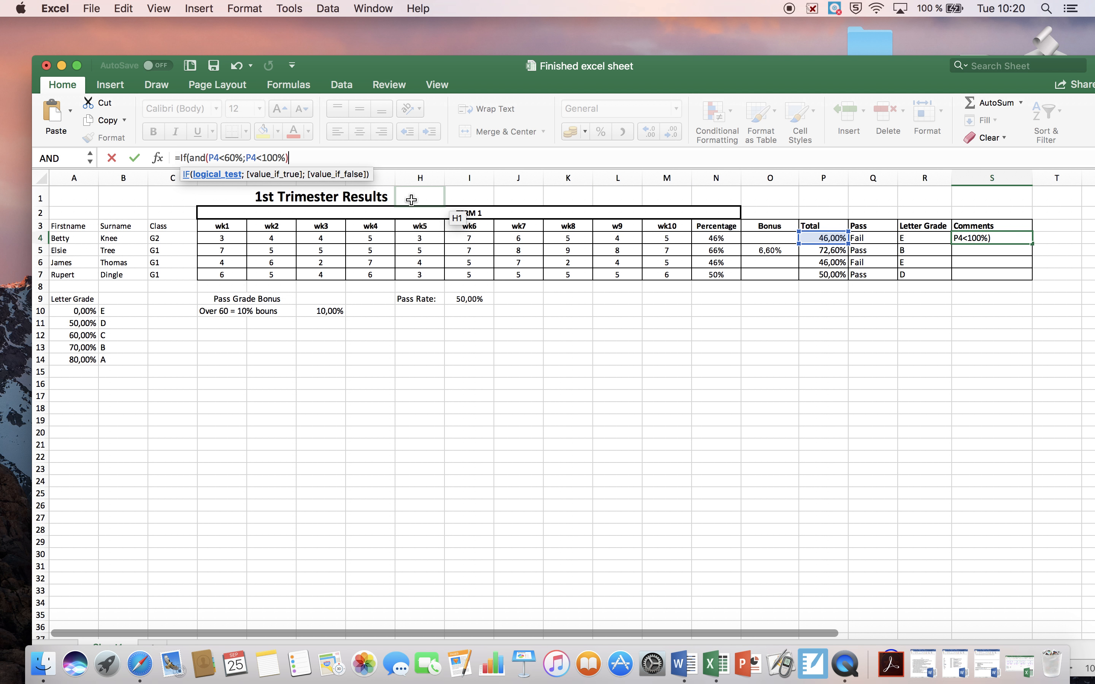
pyautogui.write(';')
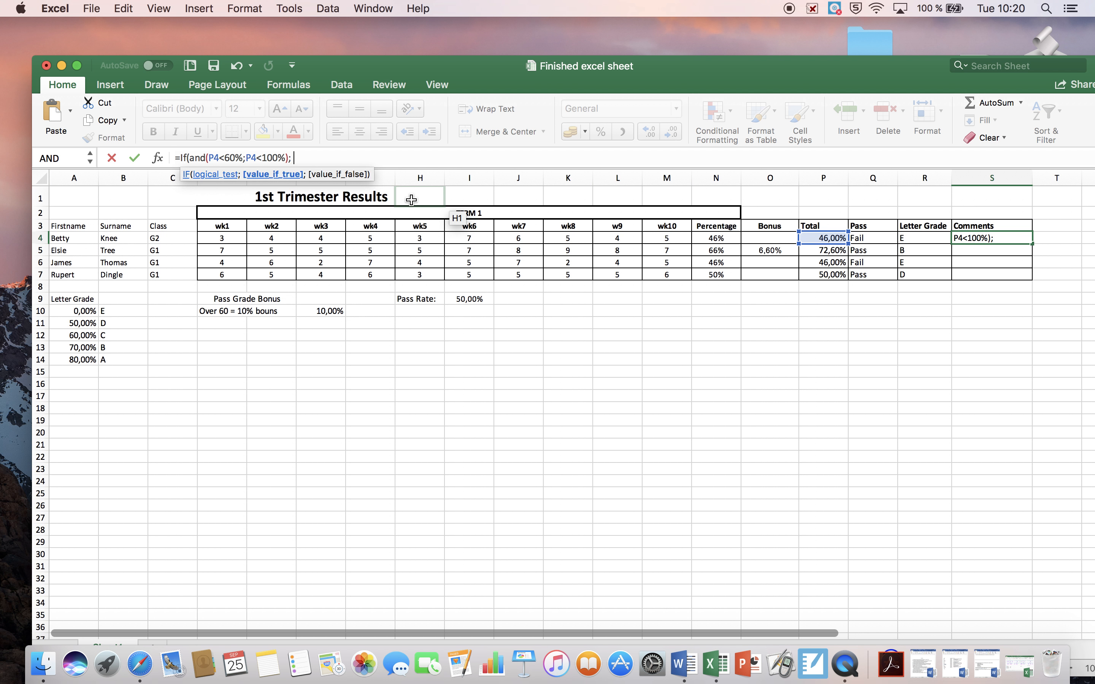
pyautogui.write(' "Seee')
# Enter "See me aftyer class" as the value-if-true text of the IF formula in S4
pyautogui.press('BackSpace')
pyautogui.press('BackSpace')
pyautogui.write('me aftyer class')
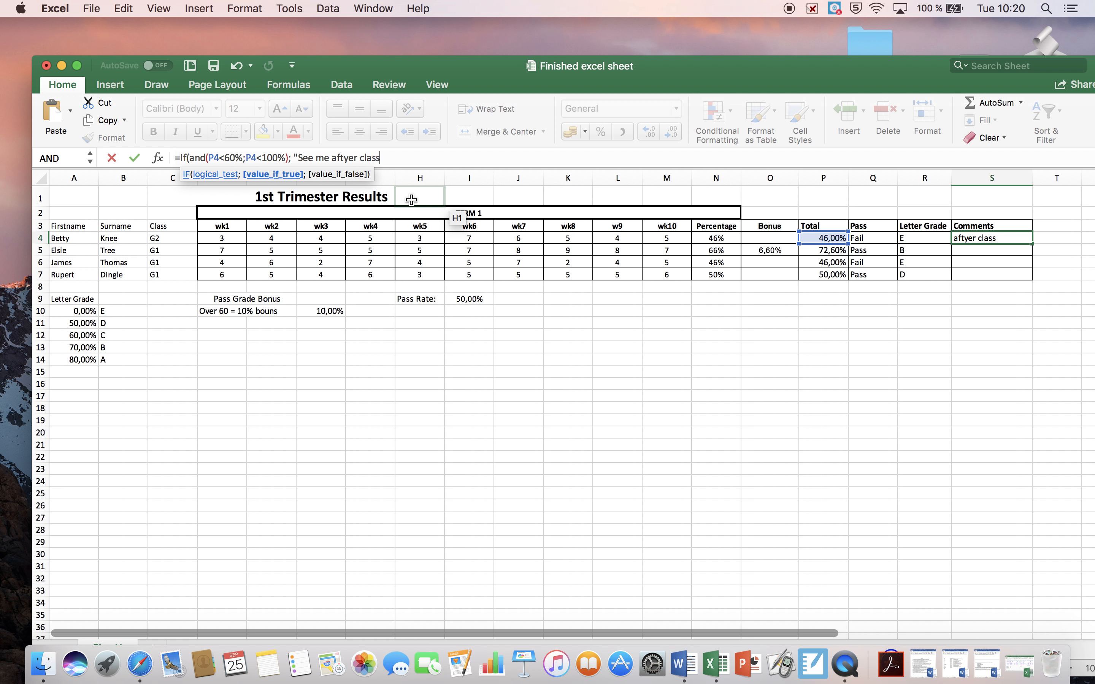
pyautogui.write('"; ')
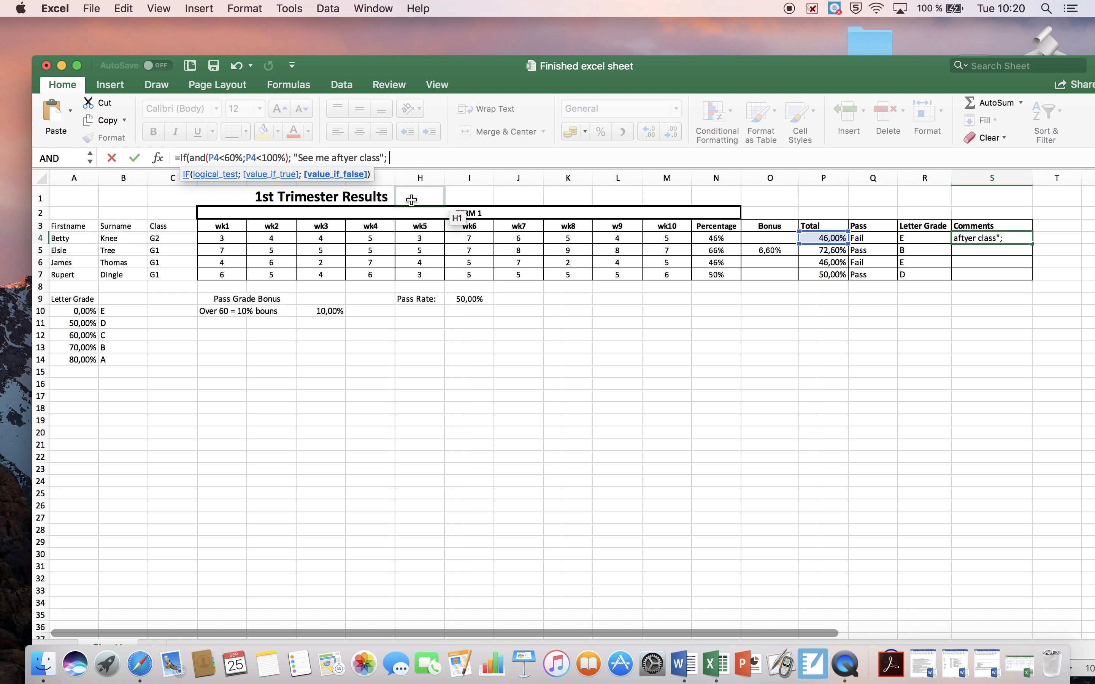
pyautogui.write('"Keep up the good work')
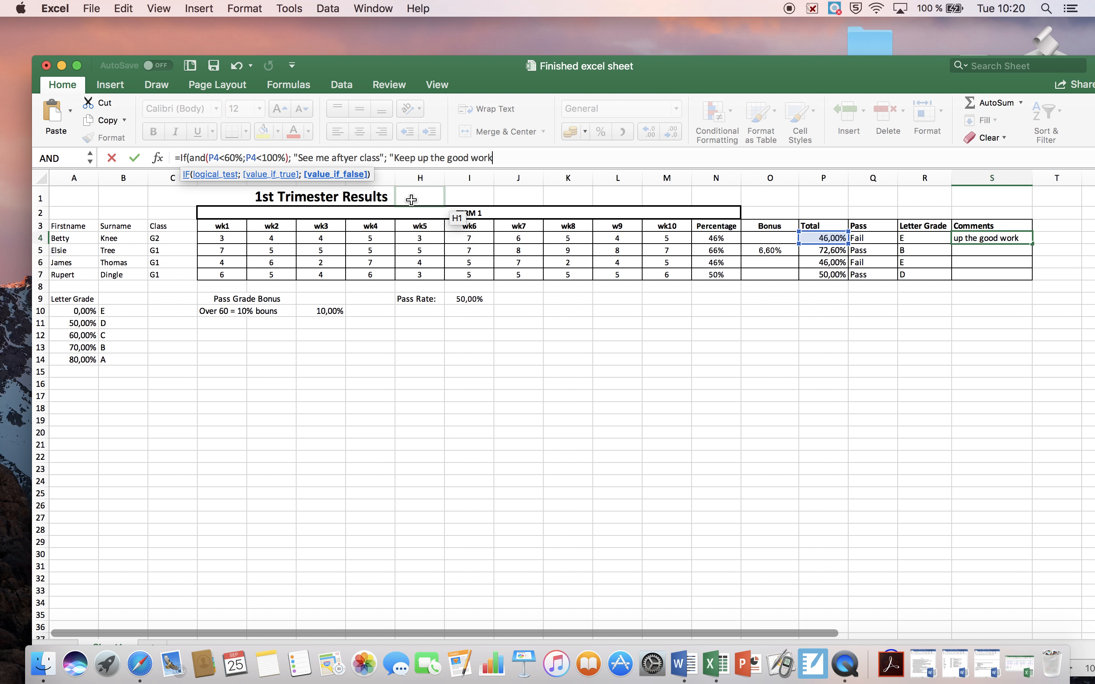
pyautogui.write('")')
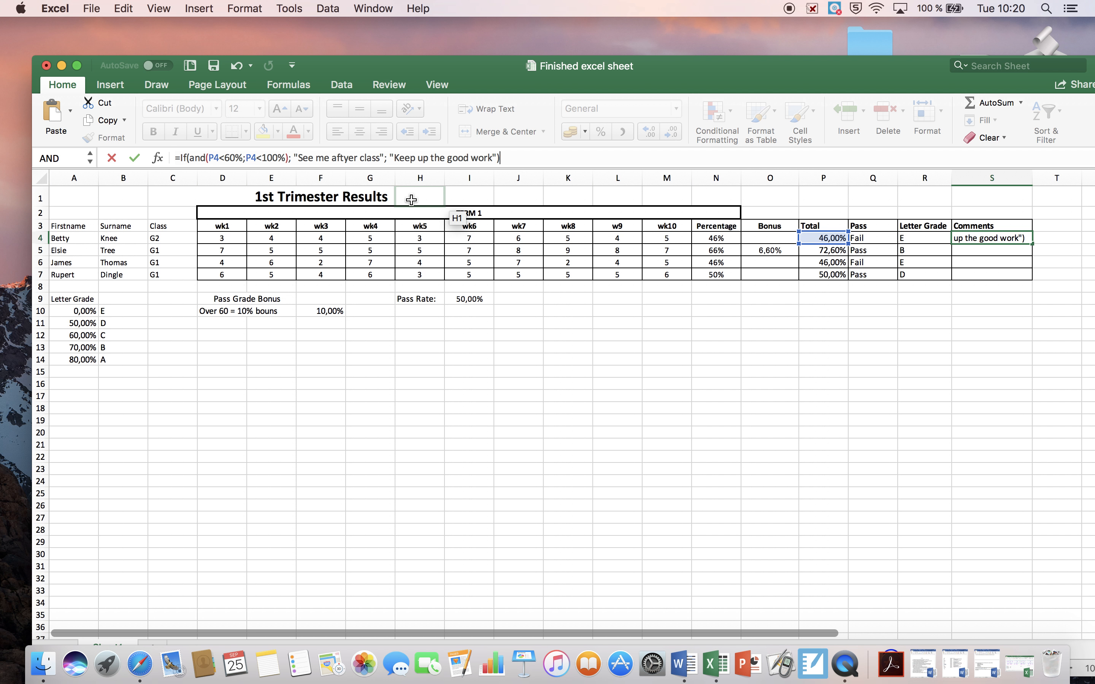
# Enter "Keep up the good work" as the value-if-false text in S4 and complete the IF formula
pyautogui.press('Return')
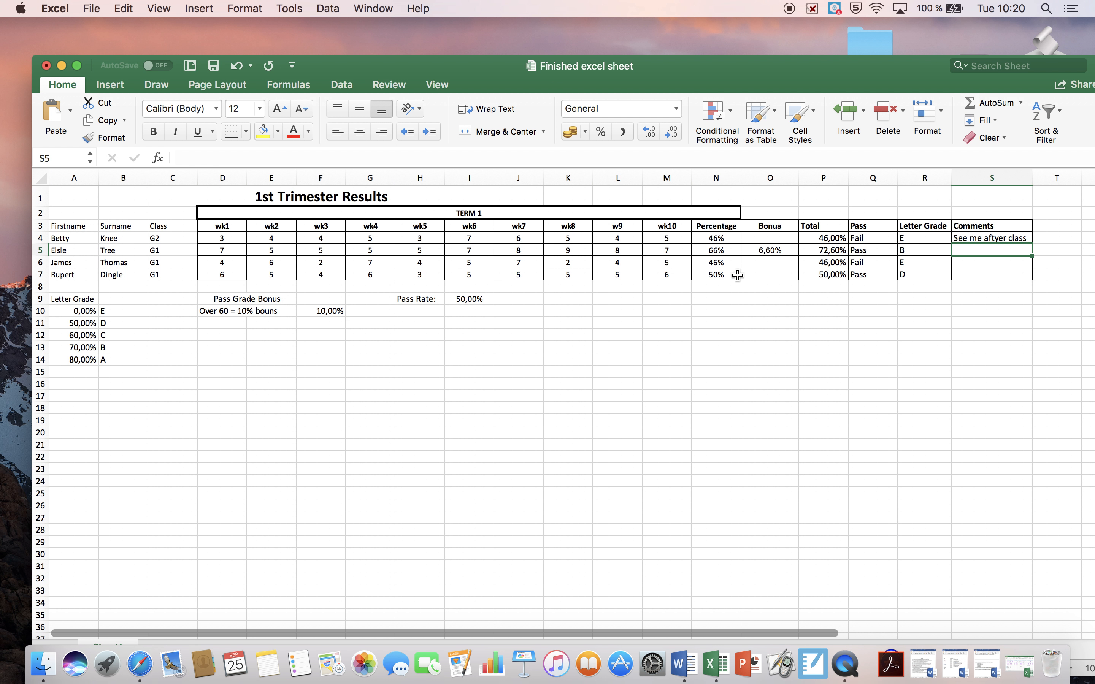
# Fill the S4 Comments formula down to S7
pyautogui.click(1014, 238)
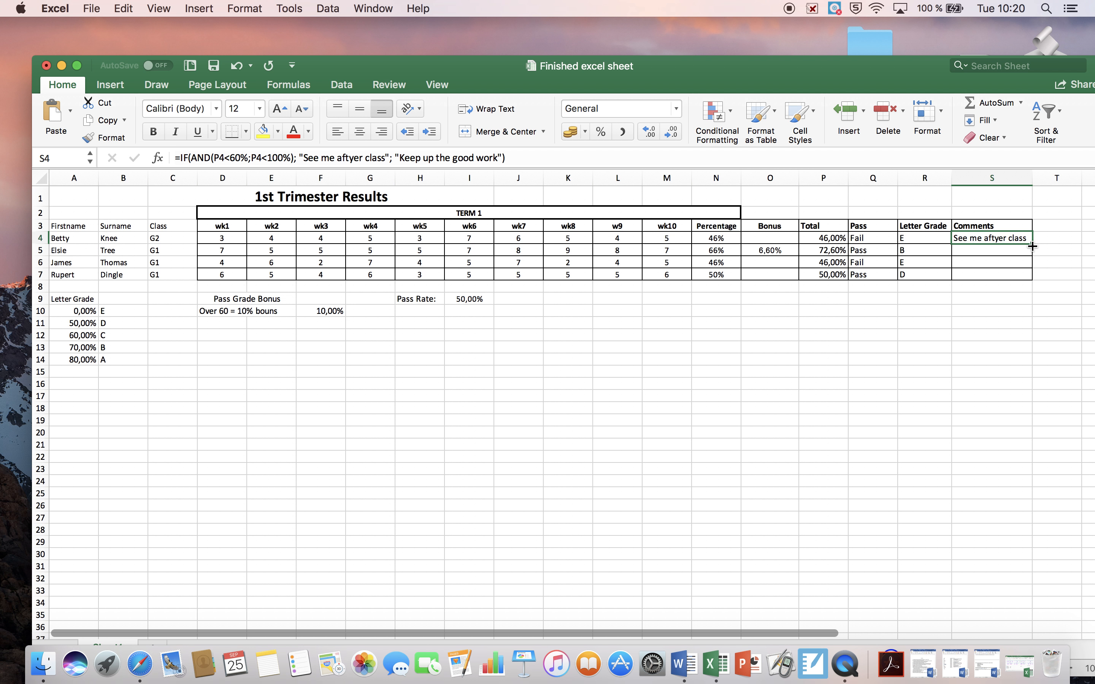
pyautogui.moveTo(1033, 246); pyautogui.dragTo(1033, 275)
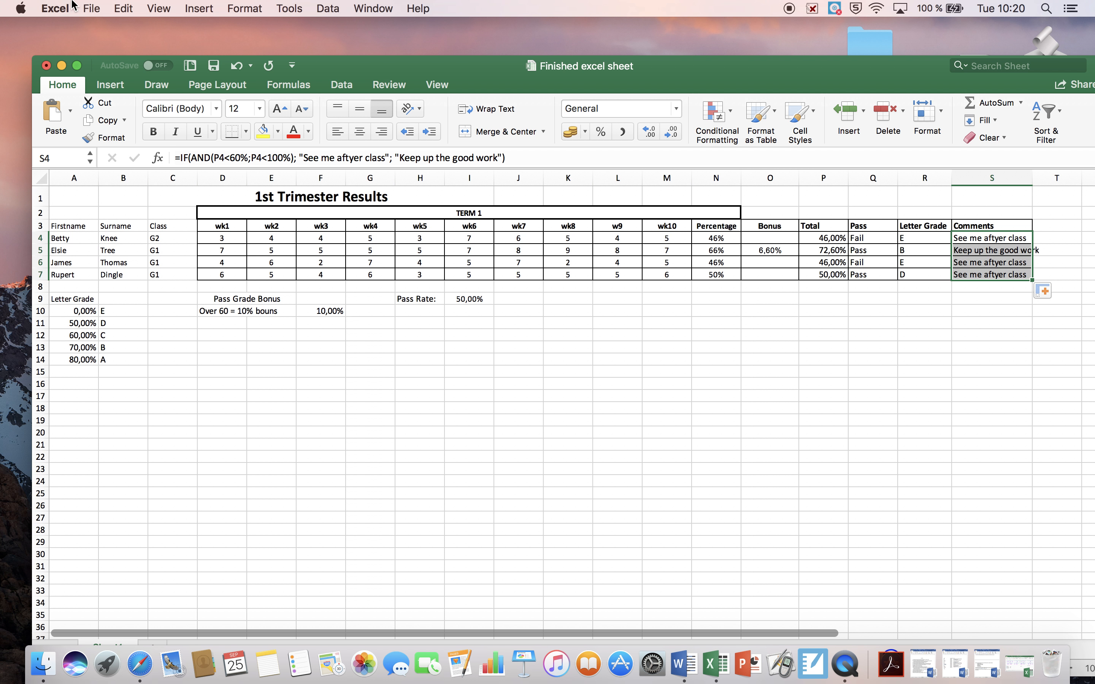
pyautogui.click(324, 274)
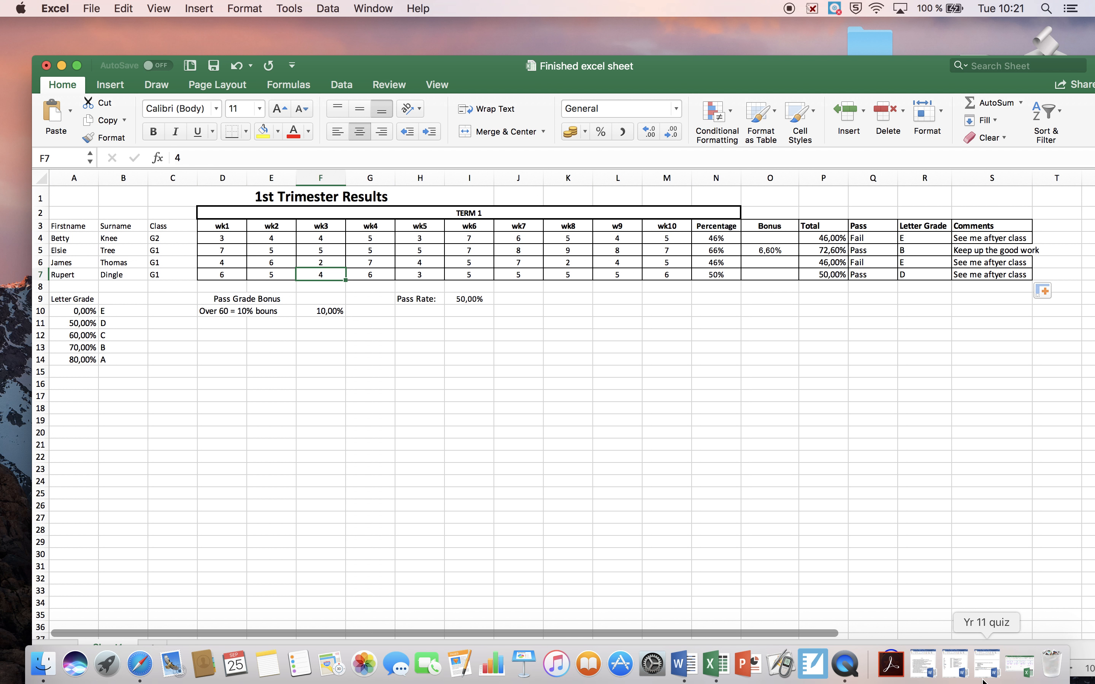
# Switch to QuickTime Player, quit it, and name the unsaved screen recording "VLOOKUP, IF AND statements" in the save prompt
pyautogui.click(847, 668)
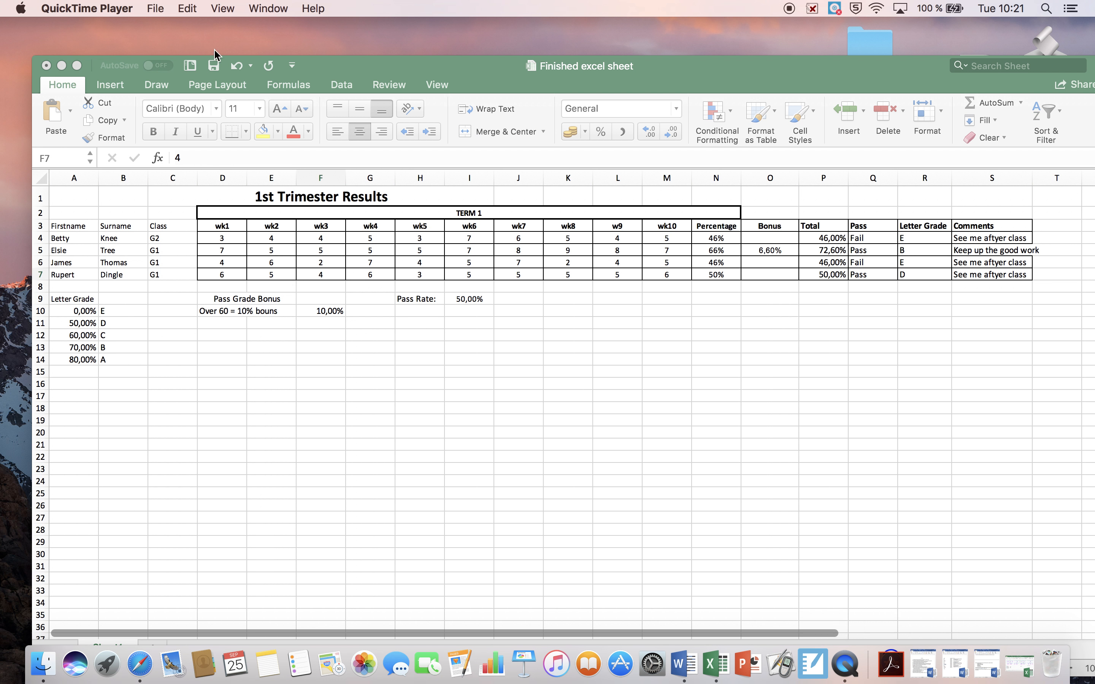
pyautogui.click(113, 10)
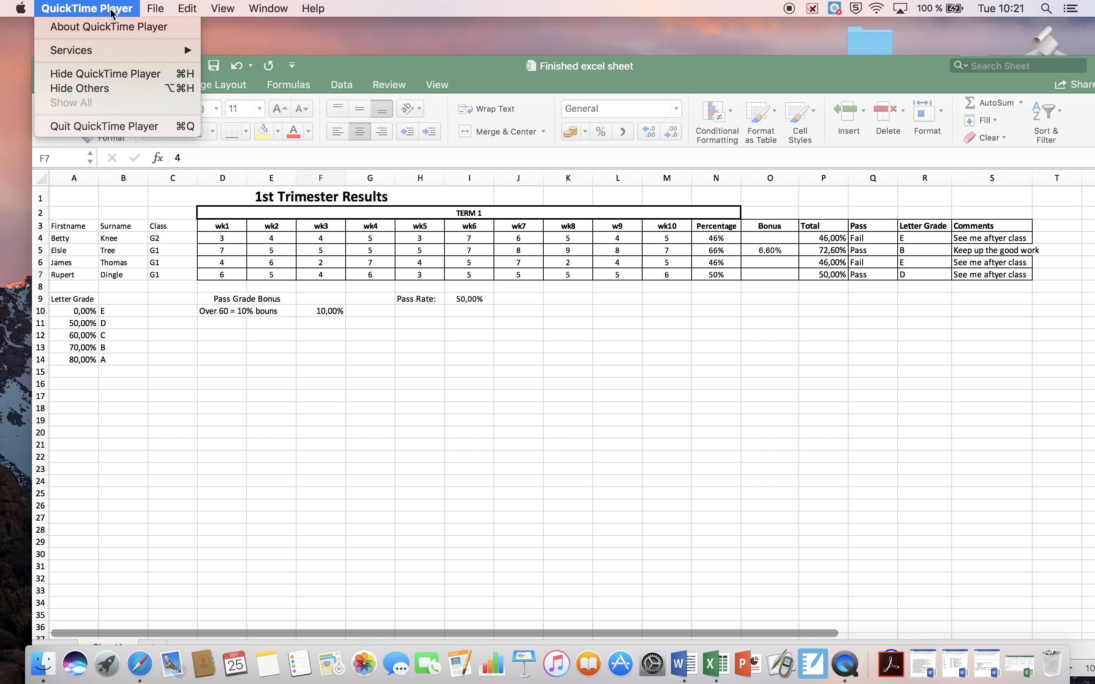
pyautogui.click(133, 125)
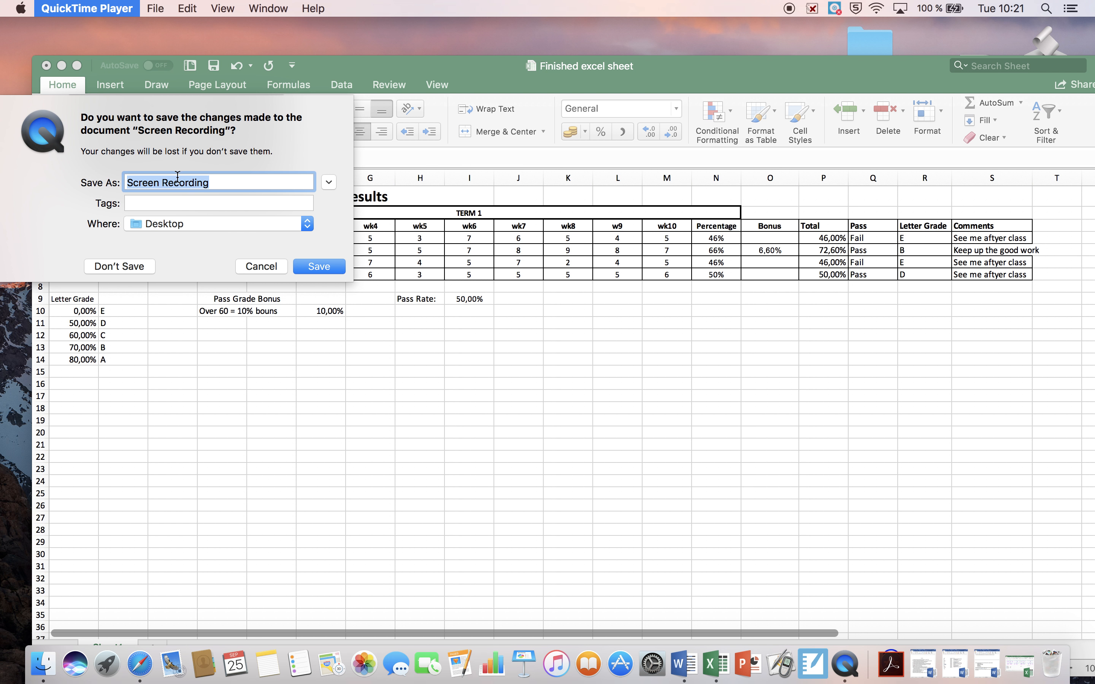
pyautogui.write('VLOOKUP')
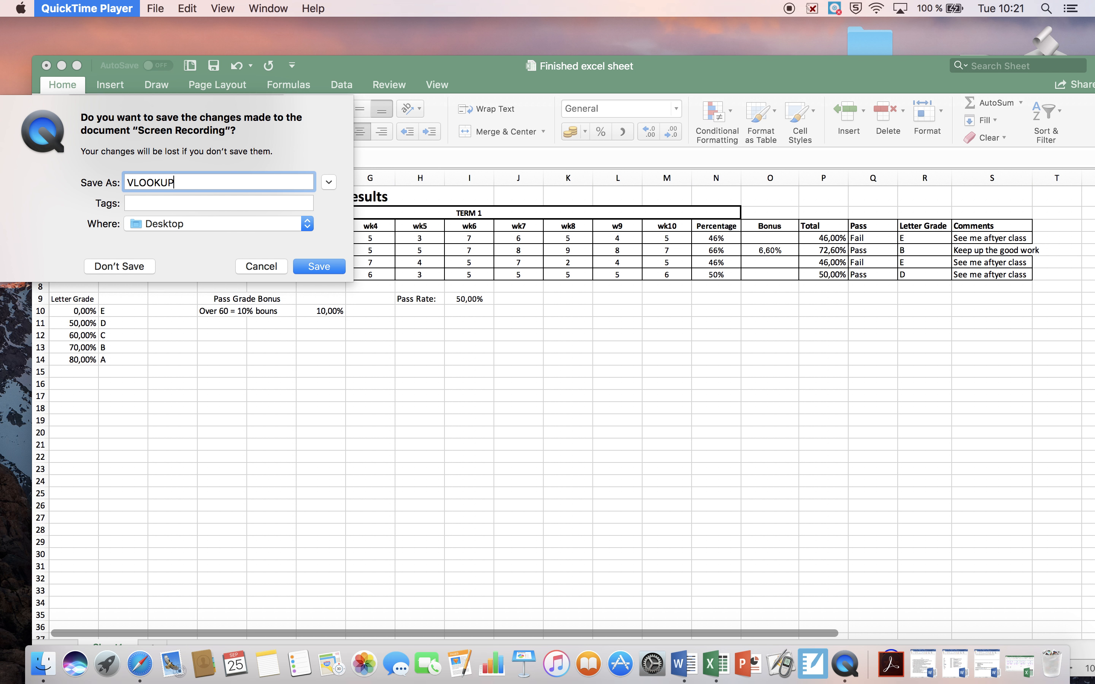
pyautogui.write(', A')
pyautogui.write('  IF')
pyautogui.write(' AN')
pyautogui.write('D statements')
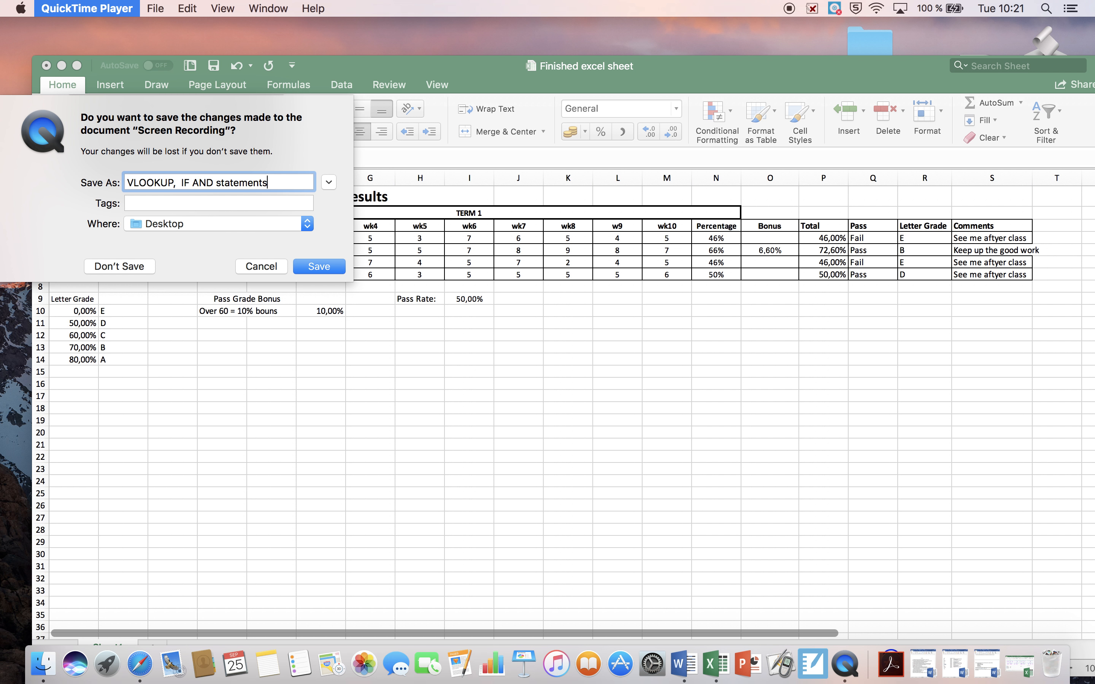